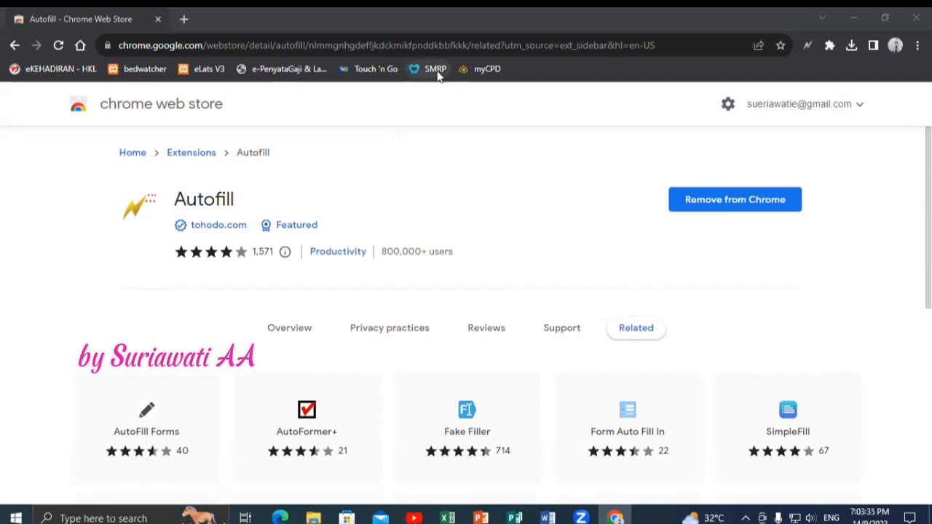
- Use the SMRP bookmark to load myhdw.moh.gov.my from the Chrome Web Store page
left_click(438, 73)
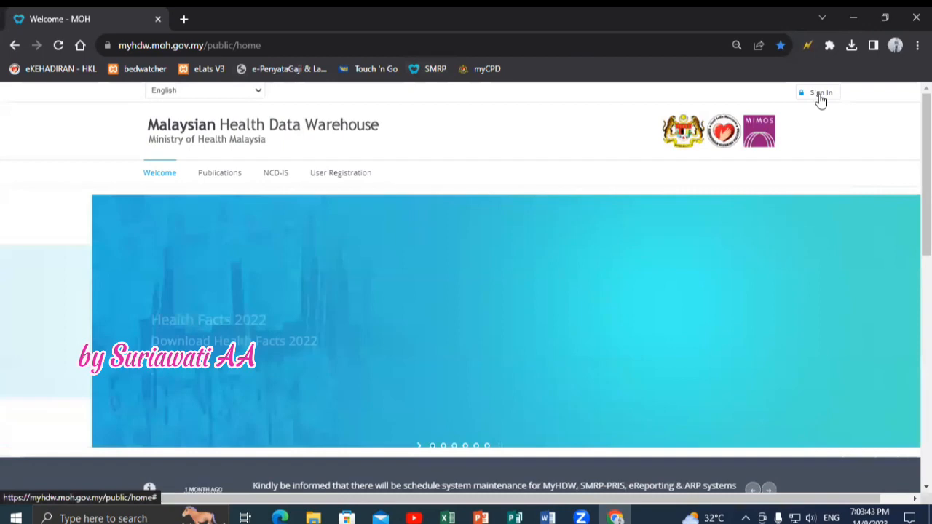
- Sign in with password authentication and a Mi-TCK verification code to reach the home portal
left_click(821, 100)
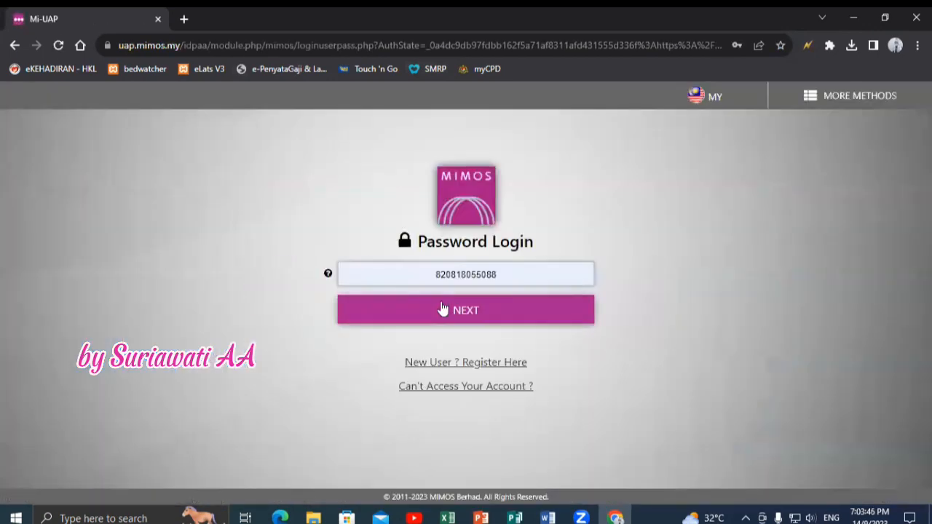
left_click(441, 308)
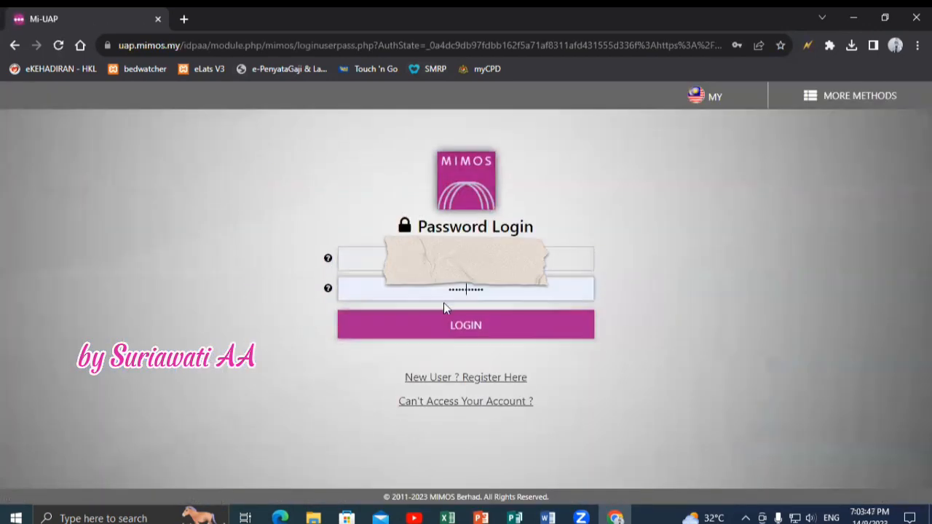
left_click(453, 325)
left_click(459, 305)
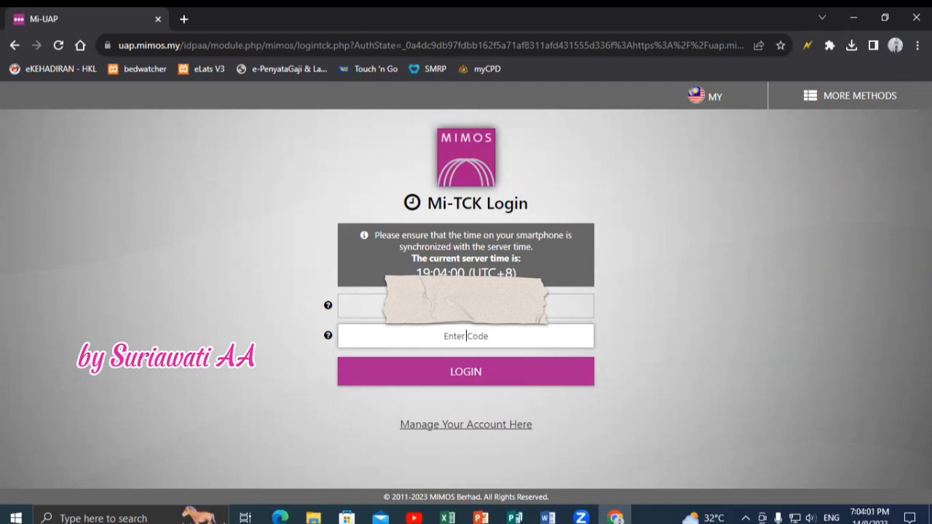
key("Return")
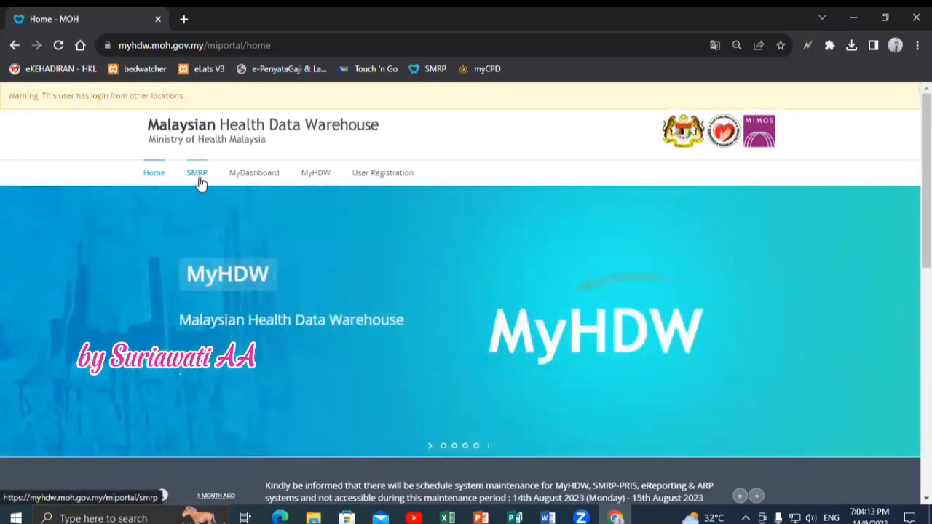
- Open SMRP's patient Search page and paste the patient's identification number into the ID field
left_click(195, 175)
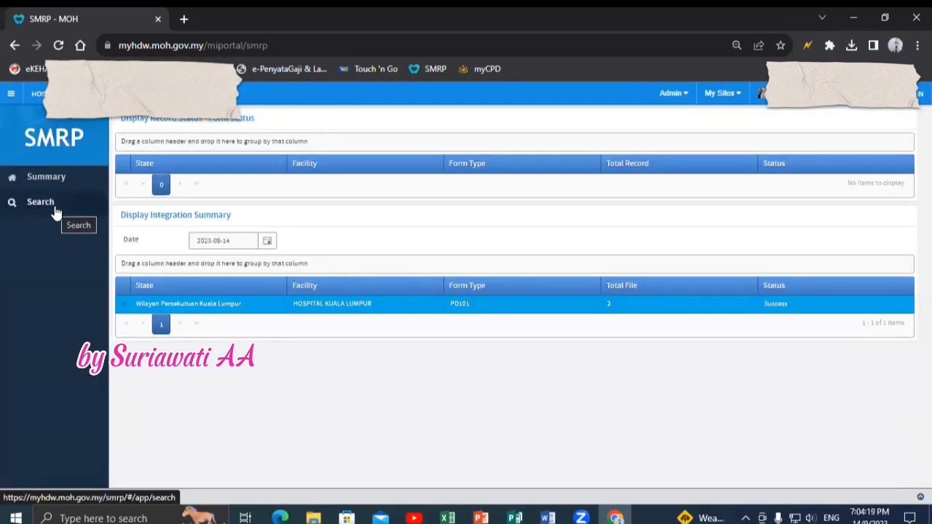
left_click(55, 206)
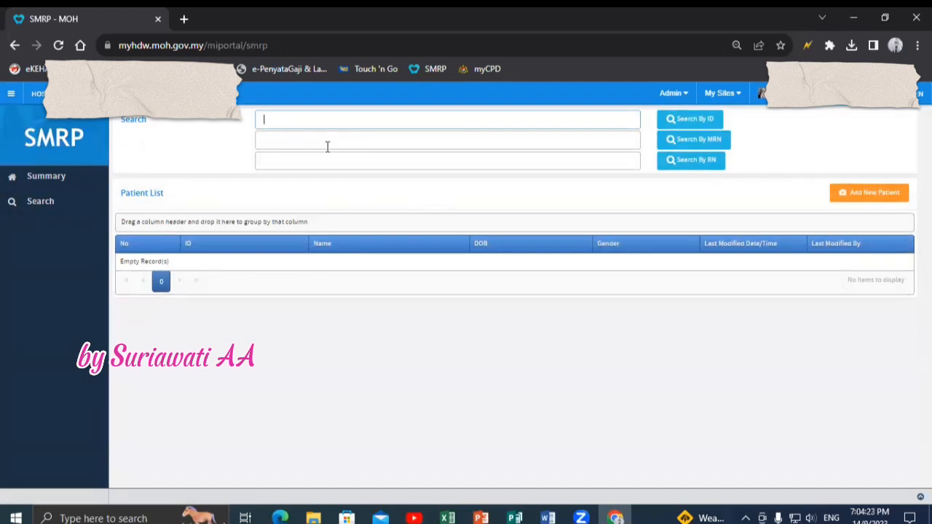
key("ctrl+v")
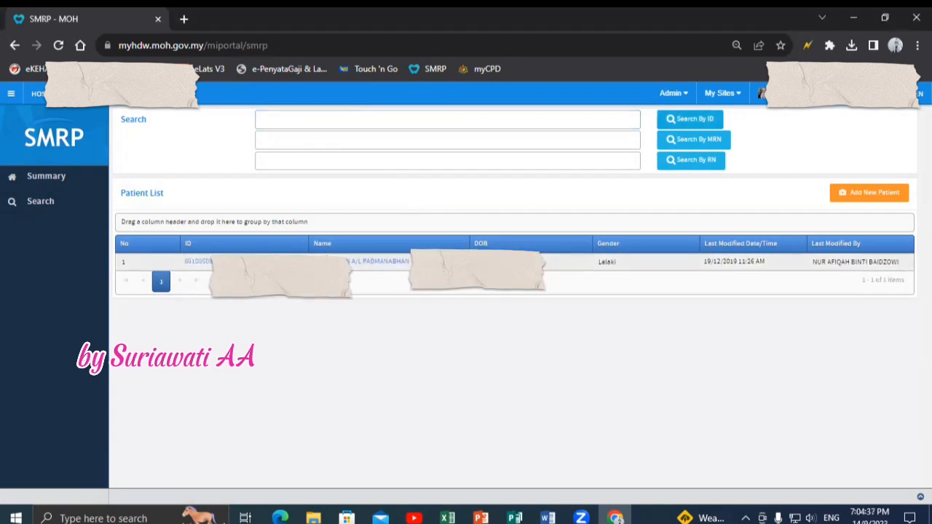
- Open the patient's summary, add a Dietetic SS-DT 101 form to the visit, and show the Autofill bar
left_click(354, 264)
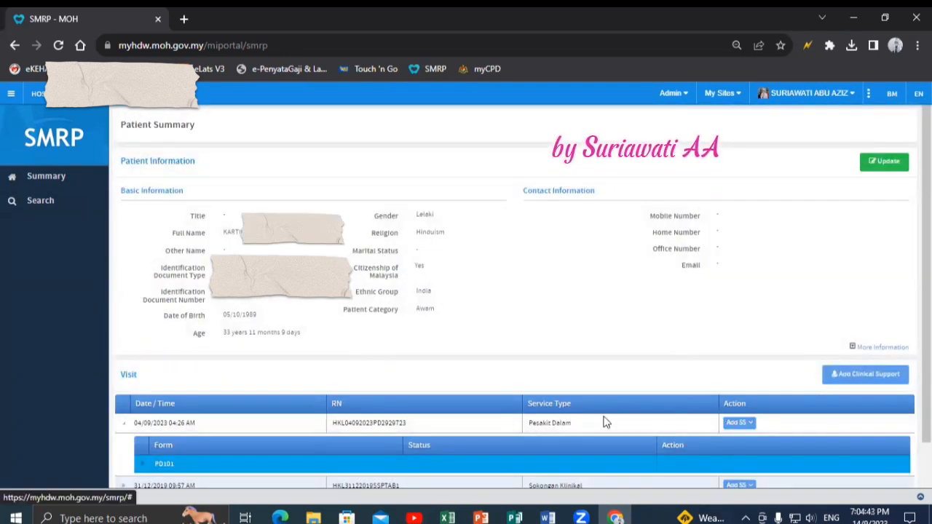
left_click(740, 423)
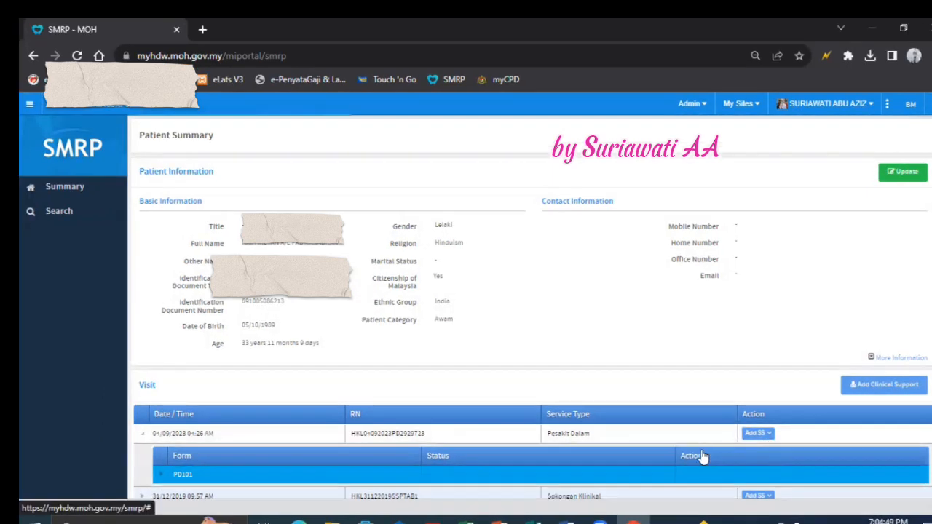
left_click(695, 440)
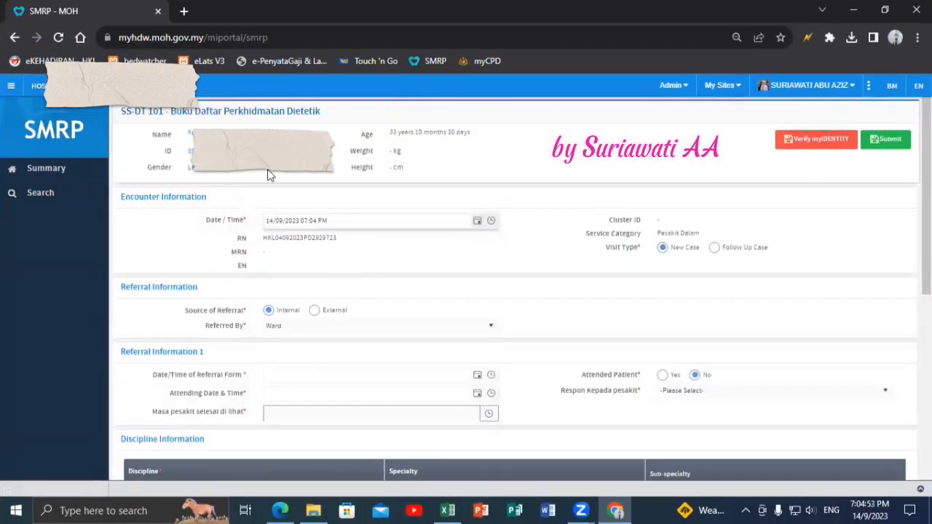
left_click(808, 40)
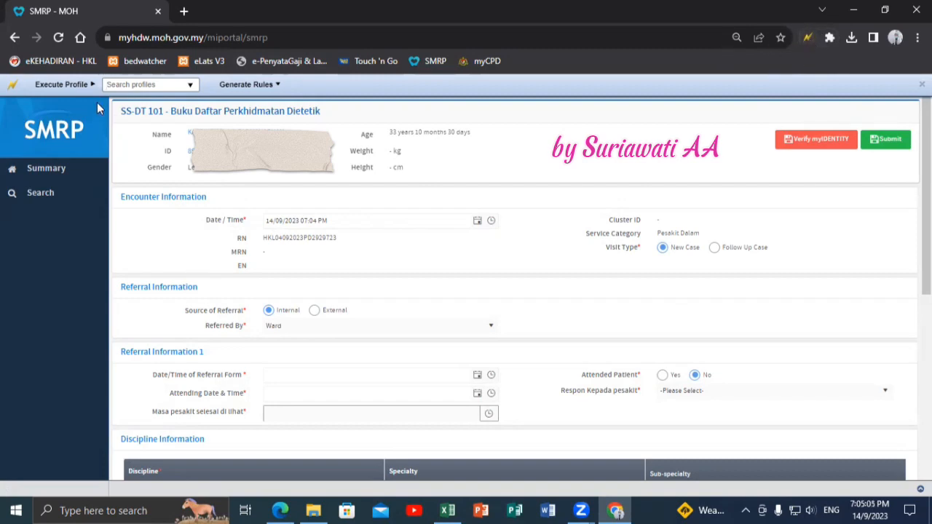
- Set the encounter date/time to 14/09/2023 12:00 PM
left_click(134, 82)
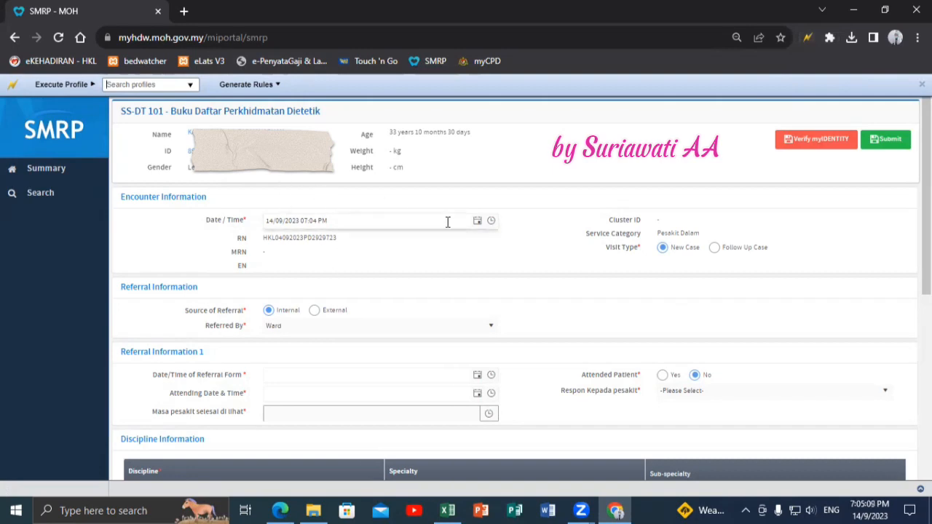
left_click(477, 221)
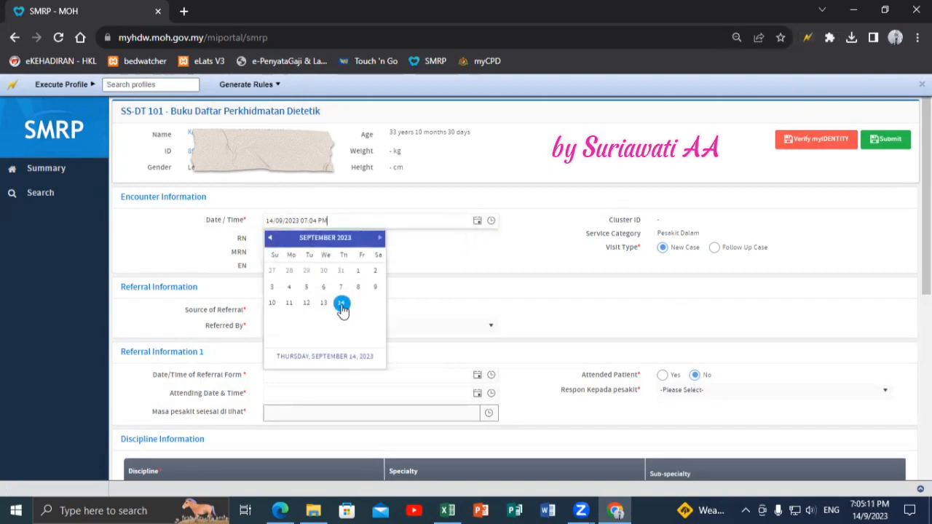
left_click(342, 304)
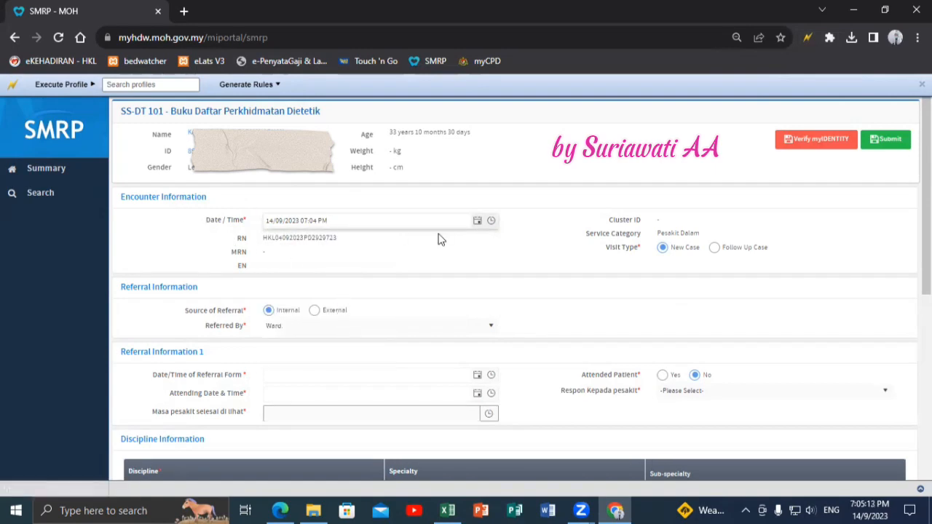
left_click(492, 221)
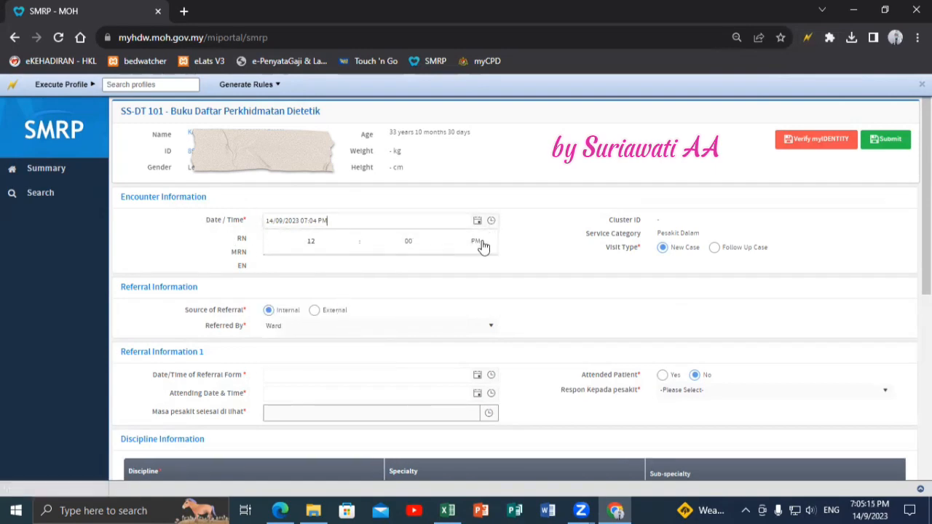
left_click(421, 296)
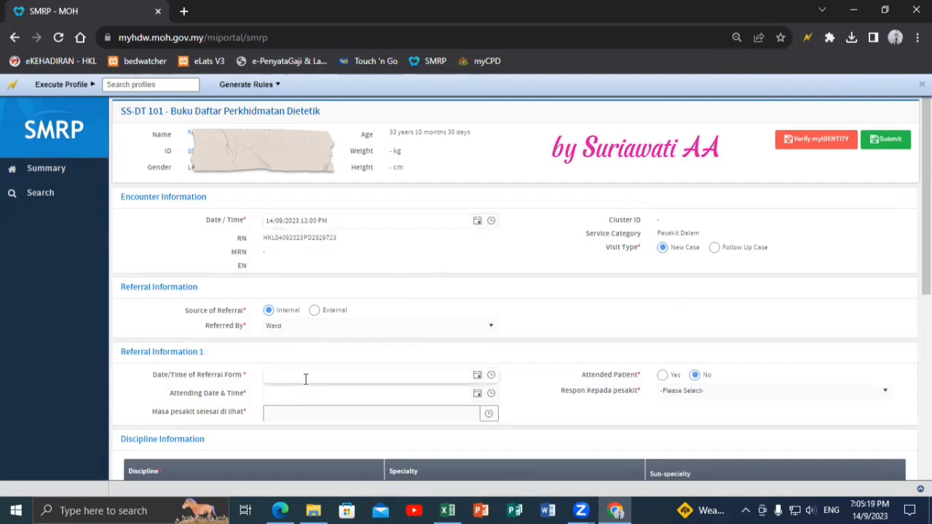
- Set the attending date/time to 14/09/2023 12:00 PM
left_click(479, 394)
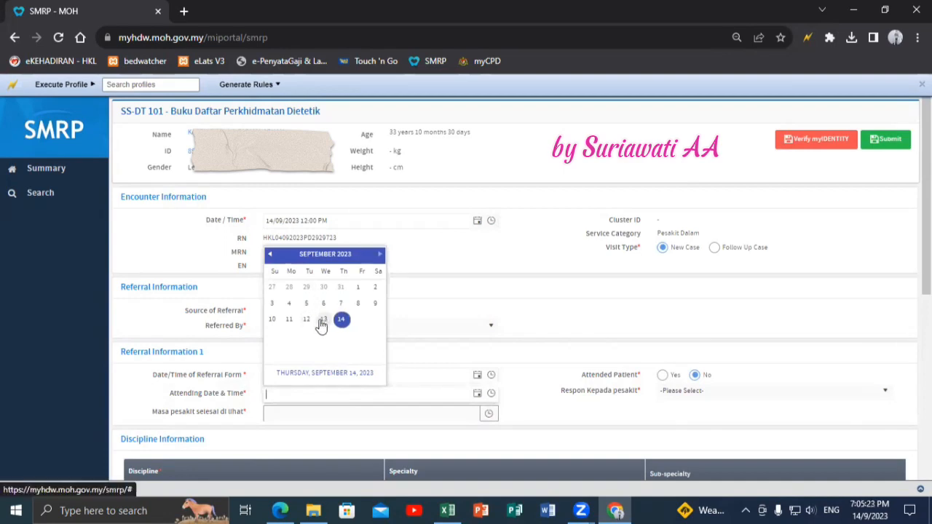
left_click(341, 319)
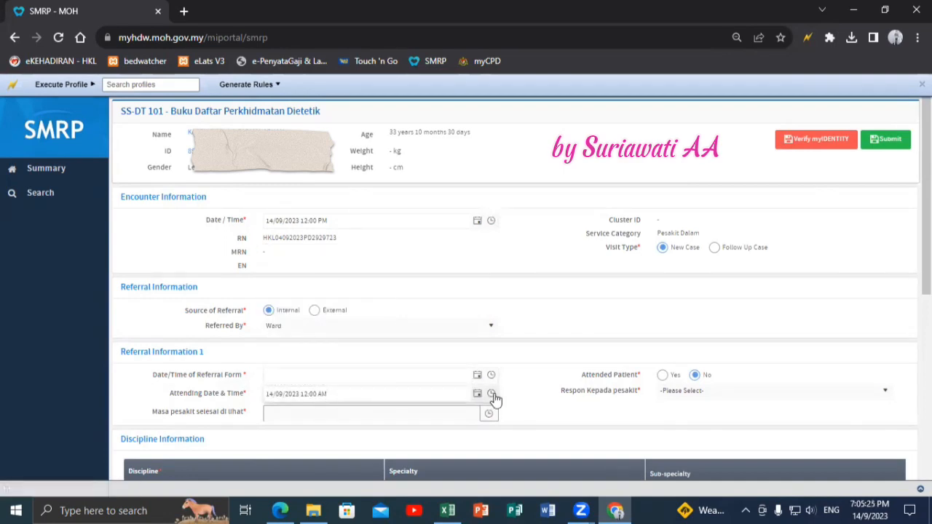
left_click(493, 395)
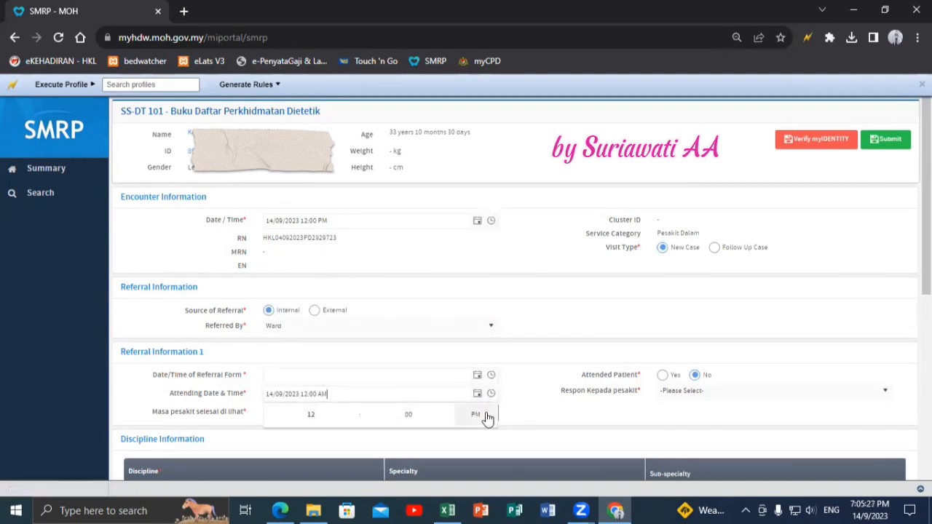
left_click(483, 415)
left_click(481, 415)
- Set the referral form date/time to 14/09/2023 08:00 AM
left_click(403, 376)
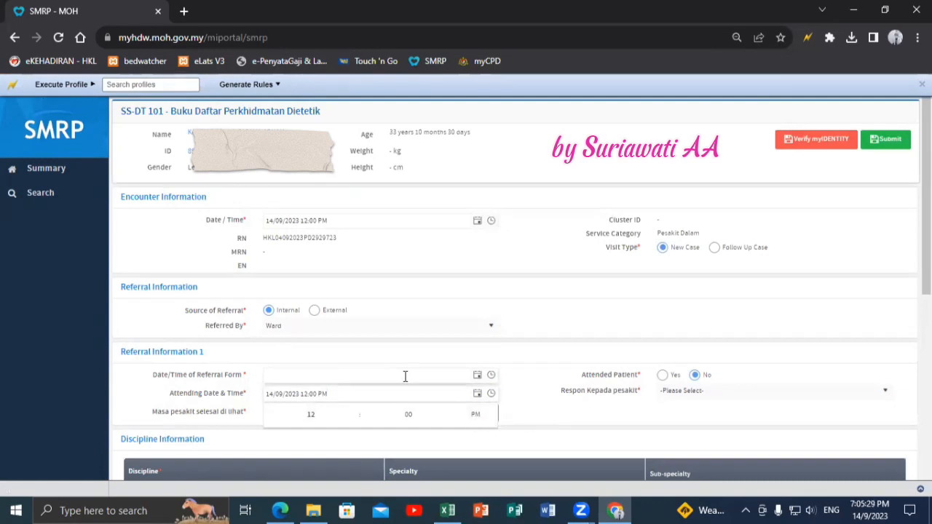
left_click(478, 376)
left_click(341, 301)
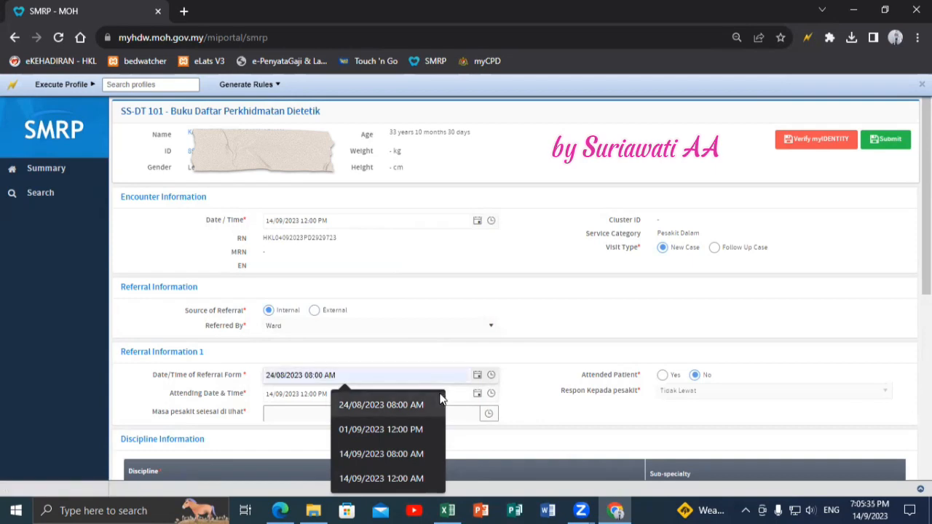
left_click(410, 446)
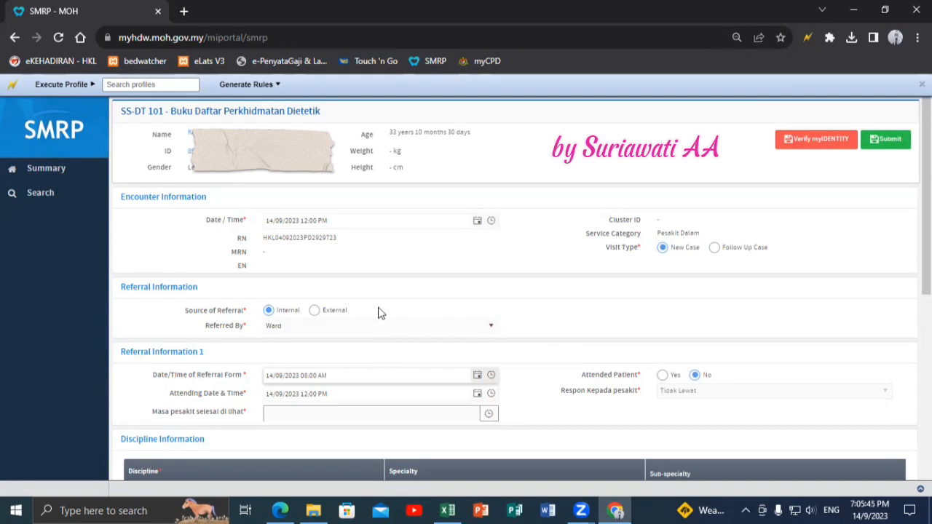
- Mark Attended Patient as Yes and set Masa pesakit selesai to 12:30 PM
left_click(662, 375)
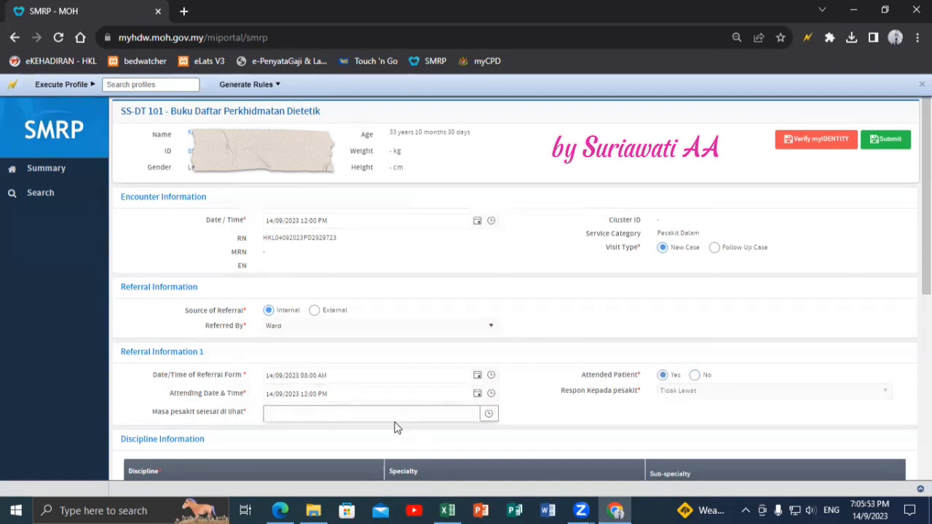
left_click(488, 419)
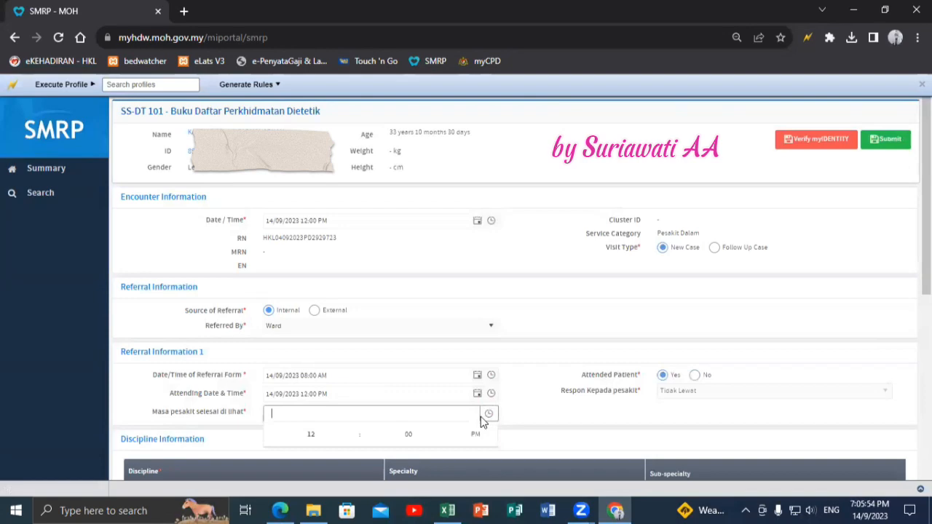
left_click(408, 436)
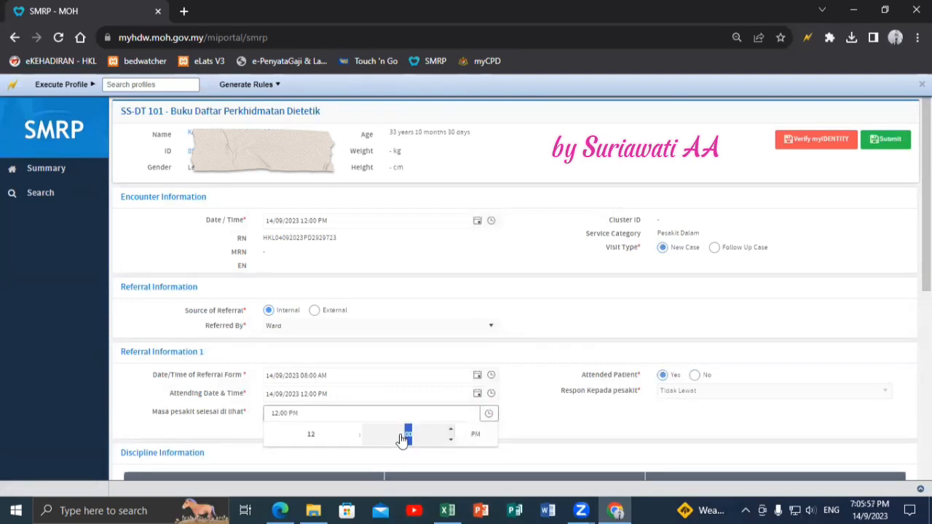
type("30")
left_click(531, 437)
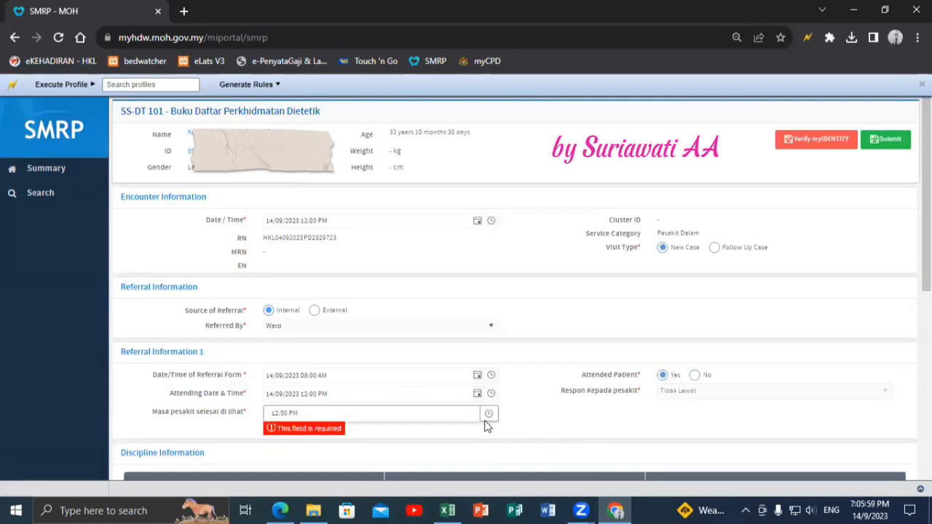
- Fill Etiology and Signs and Symptoms with the suggested '-'
scroll(429, 440, "down", 3)
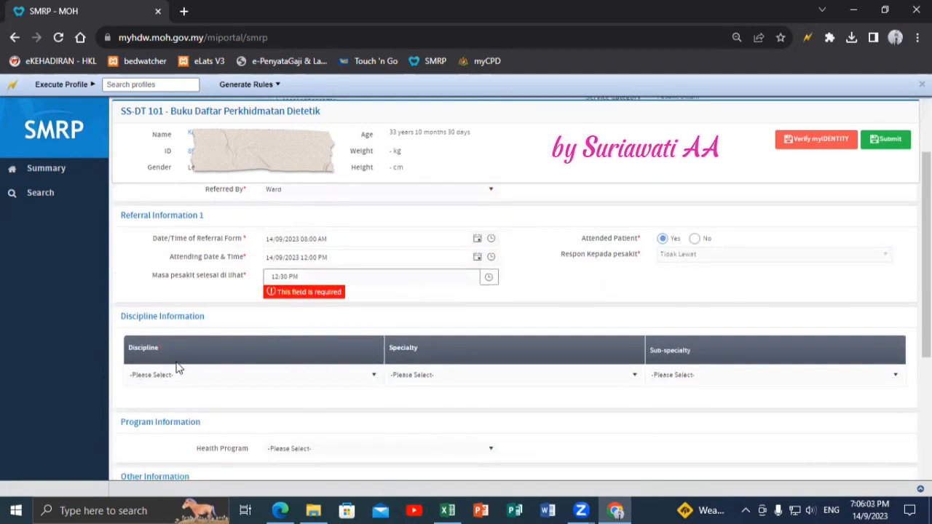
scroll(298, 386, "down", 1)
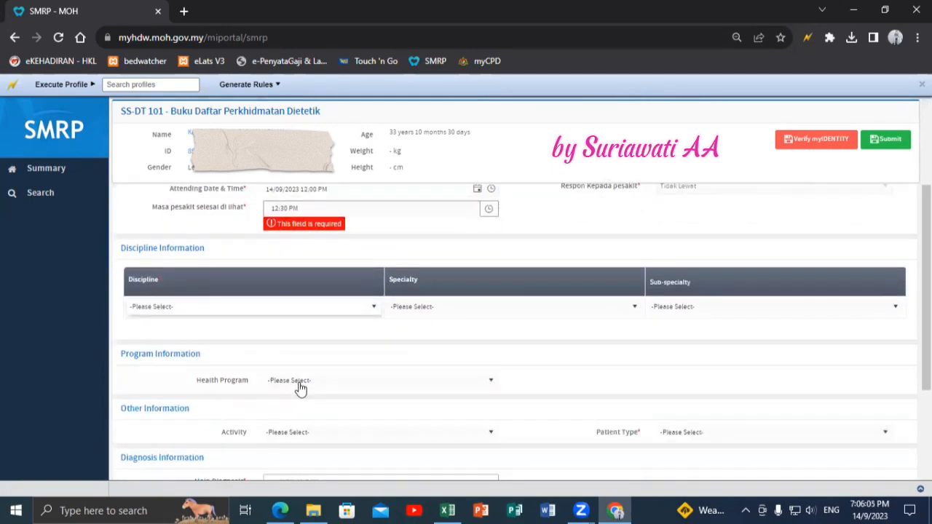
scroll(301, 390, "down", 2)
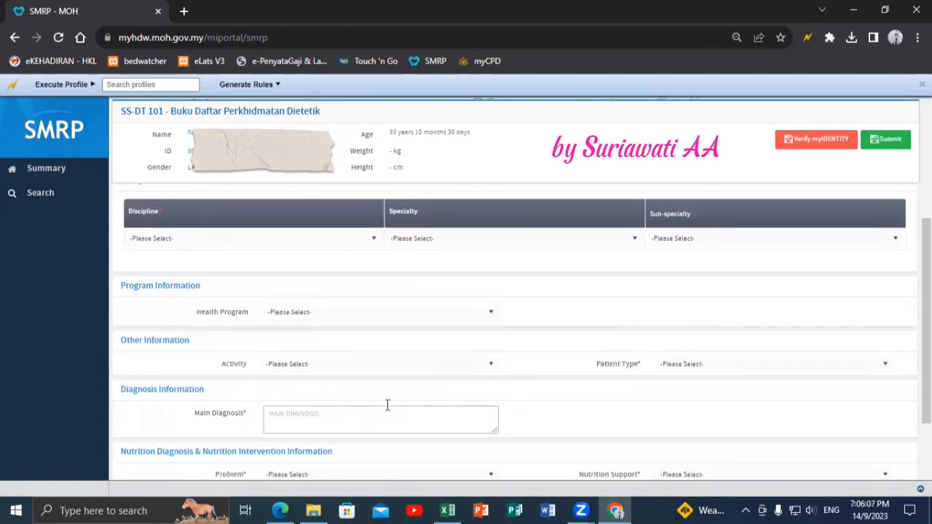
scroll(348, 396, "down", 1)
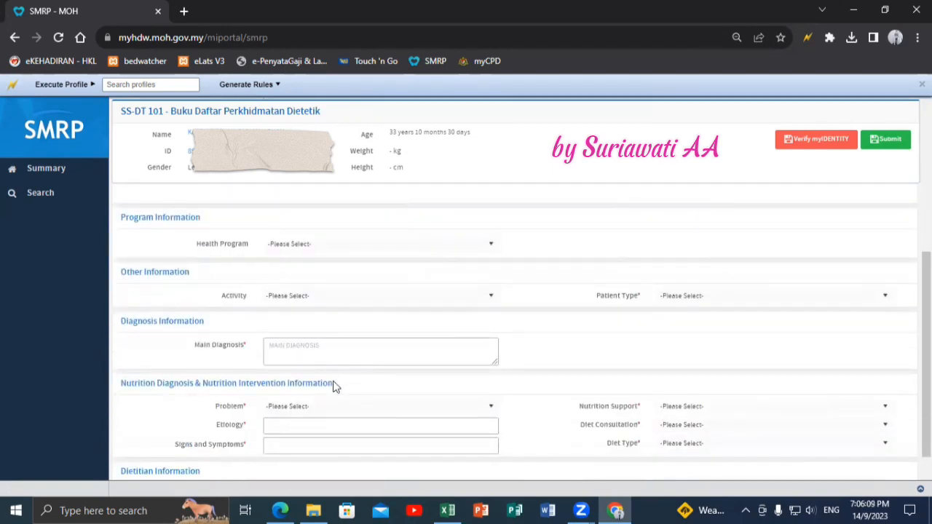
left_click(309, 426)
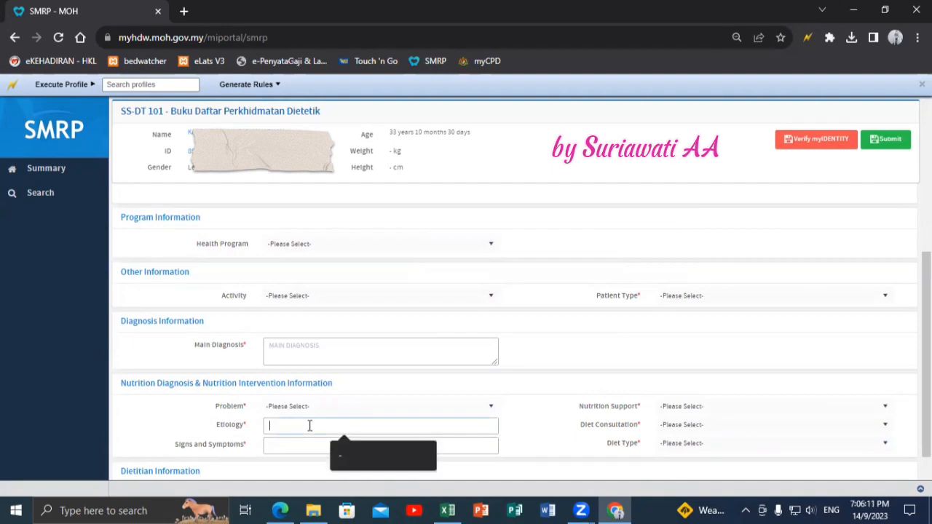
left_click(343, 451)
left_click(329, 451)
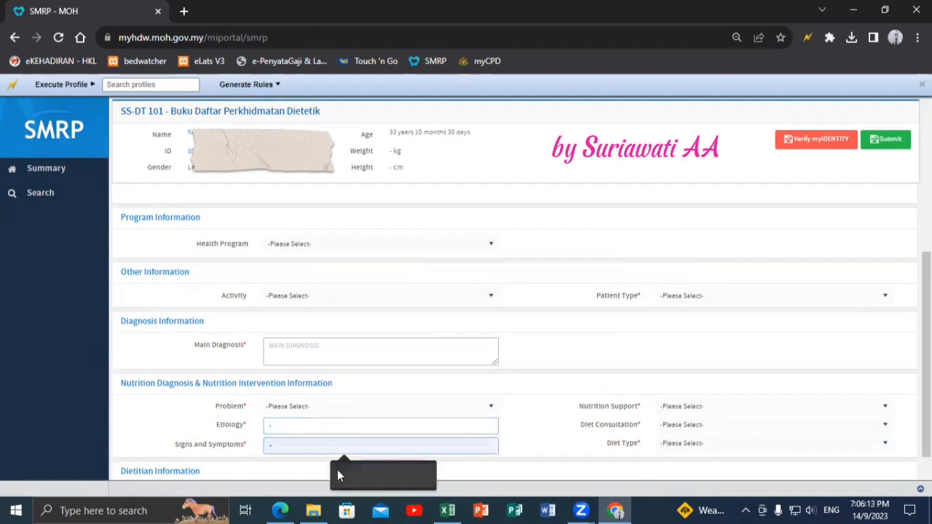
left_click(339, 470)
- Fill in the dietitian's name and No. Kad Pengenalan from autofill suggestions
scroll(461, 419, "down", 1)
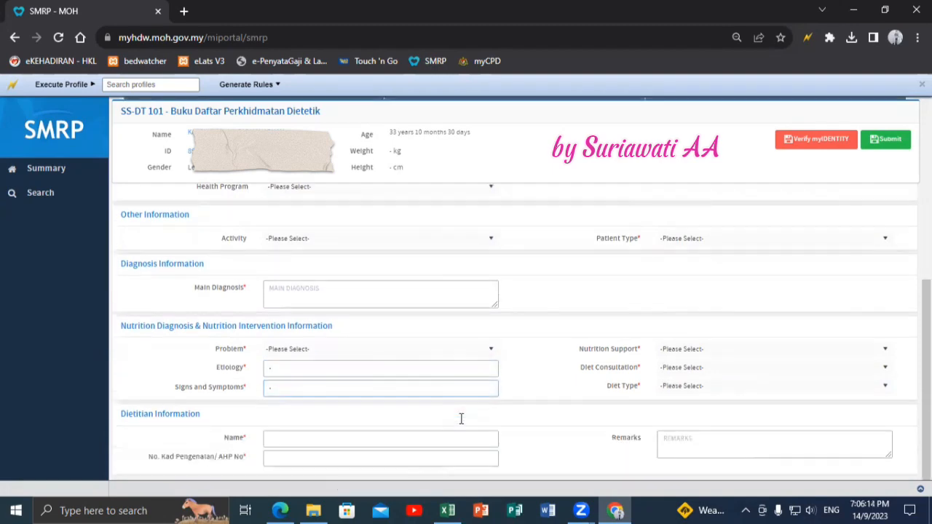
left_click(327, 443)
left_click(350, 464)
left_click(310, 461)
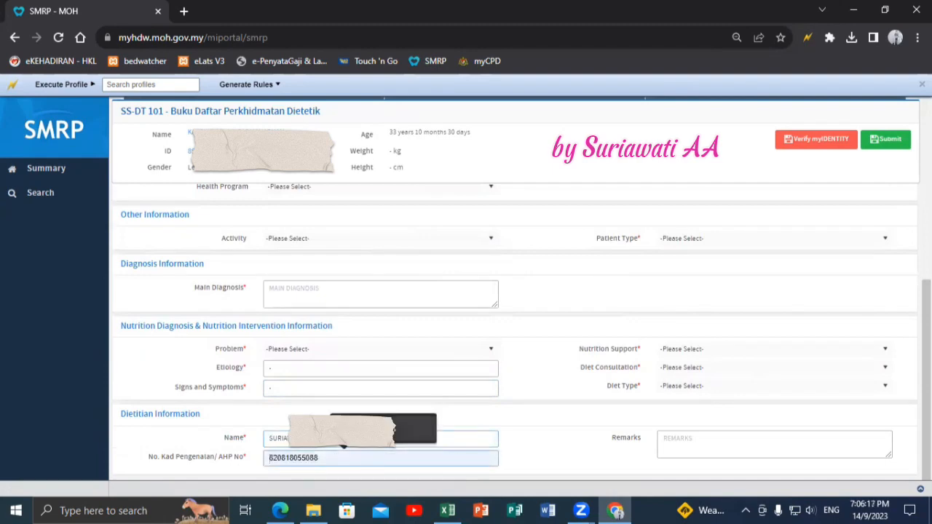
left_click(313, 478)
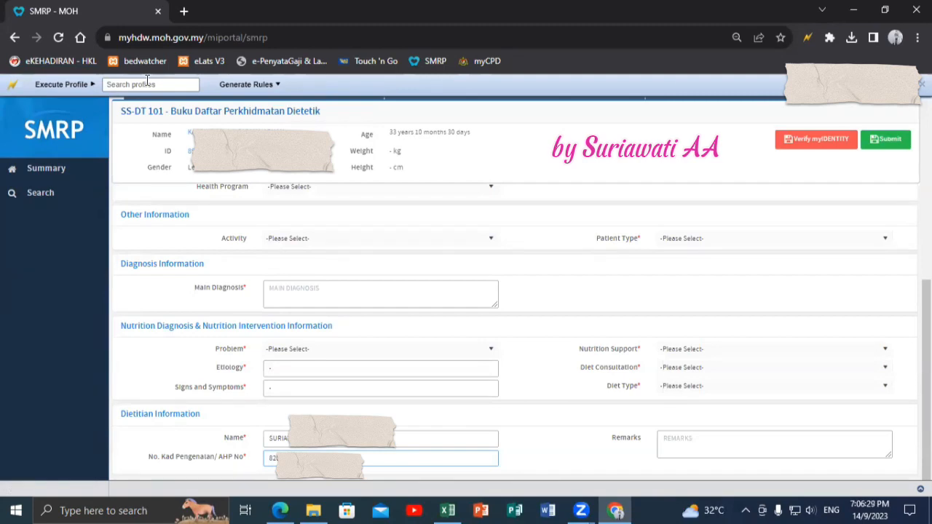
- Generate autofill rules under the Unfiled profile from the partly filled dietetic form
left_click(276, 85)
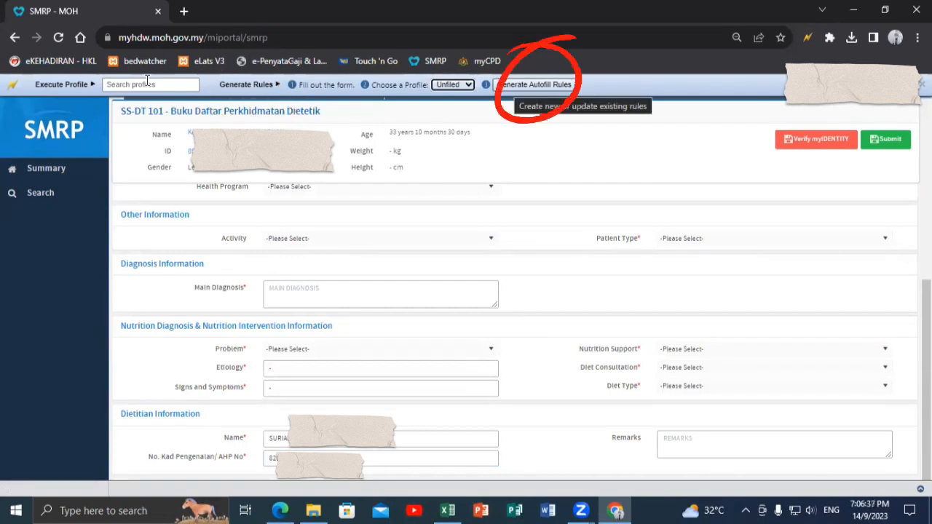
left_click(518, 85)
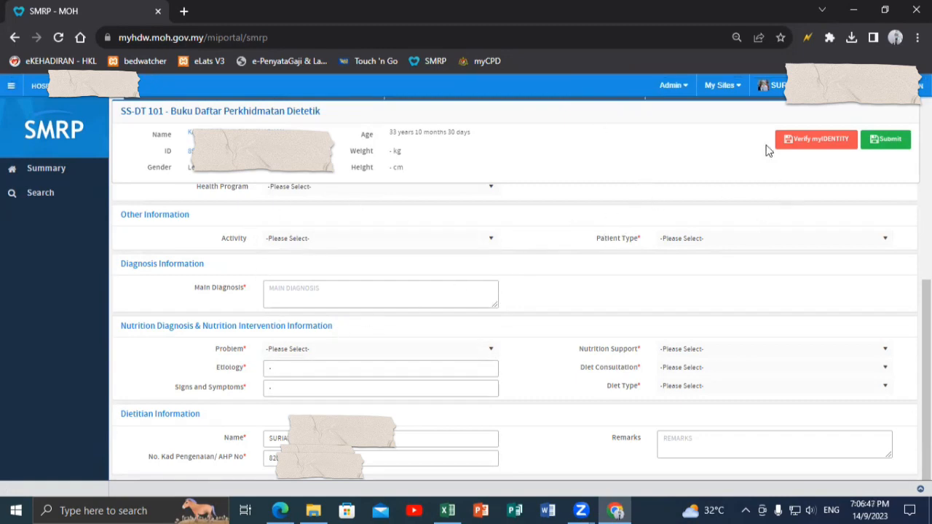
scroll(512, 313, "up", 2)
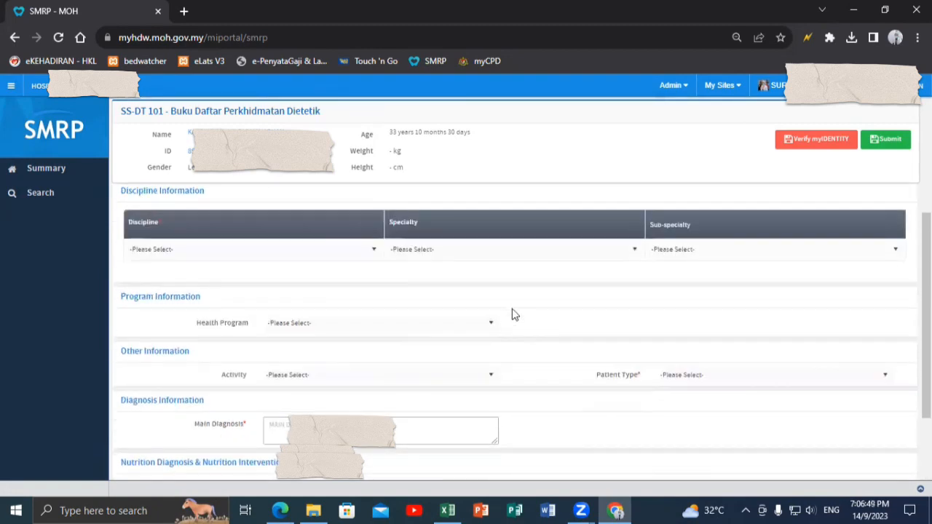
scroll(512, 313, "down", 1)
scroll(512, 314, "up", 1)
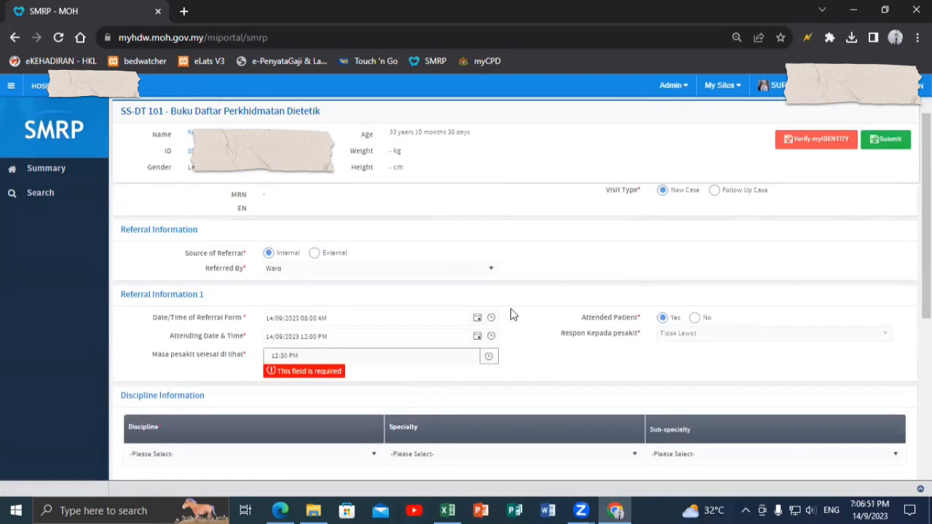
scroll(511, 315, "down", 3)
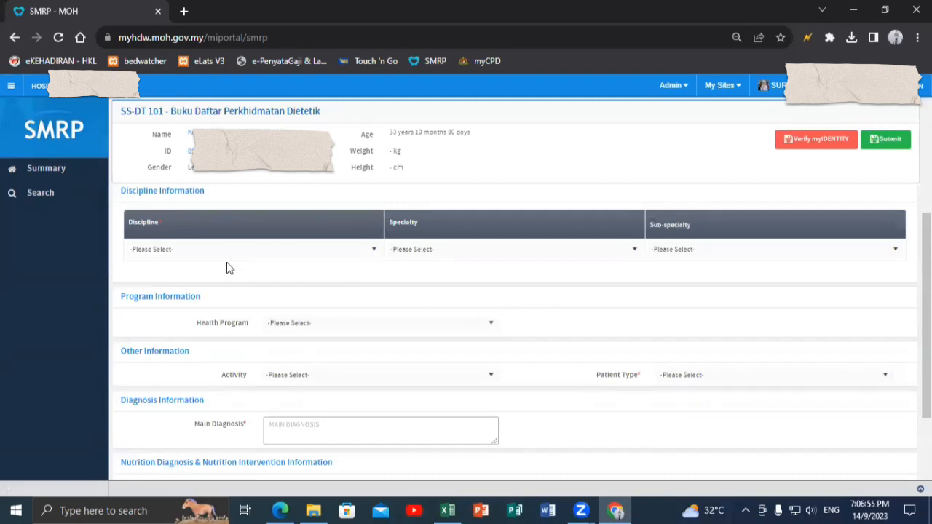
- Set Discipline to Adult Intensive Care by searching 'adul'
left_click(179, 252)
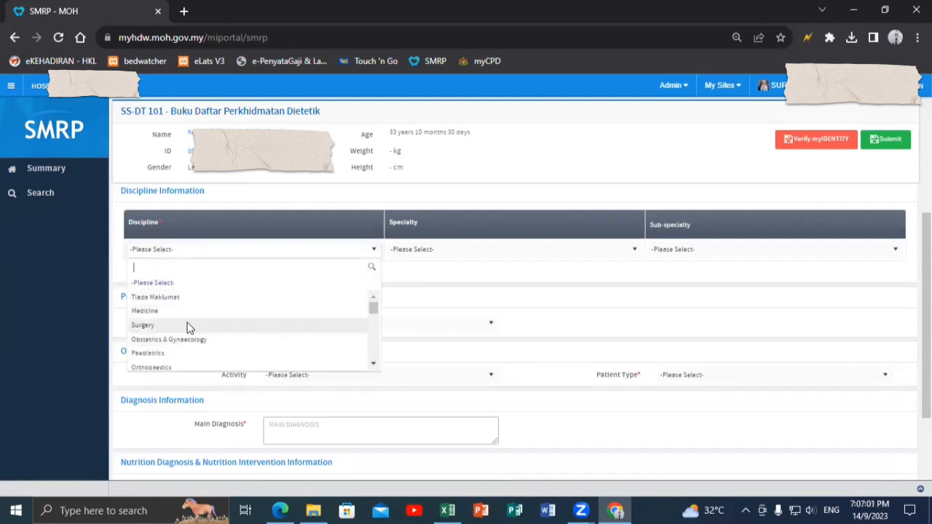
type("adul")
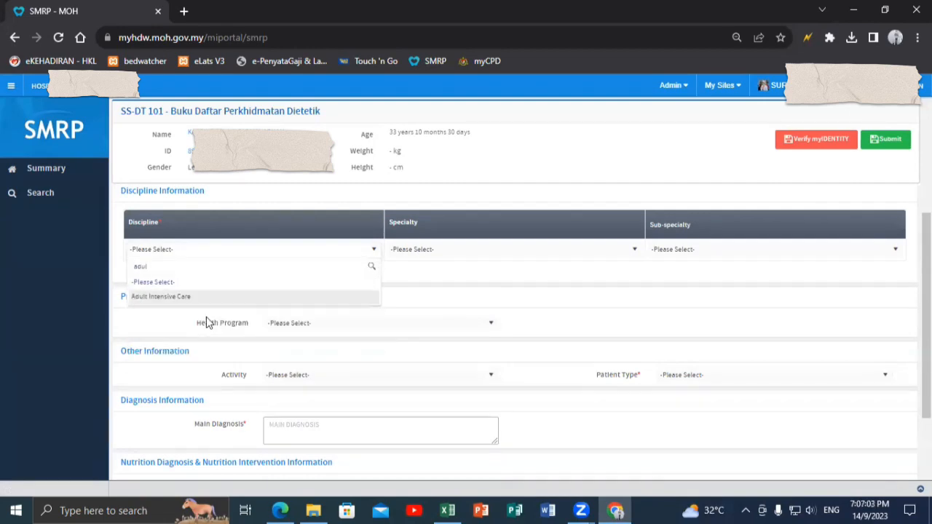
left_click(193, 299)
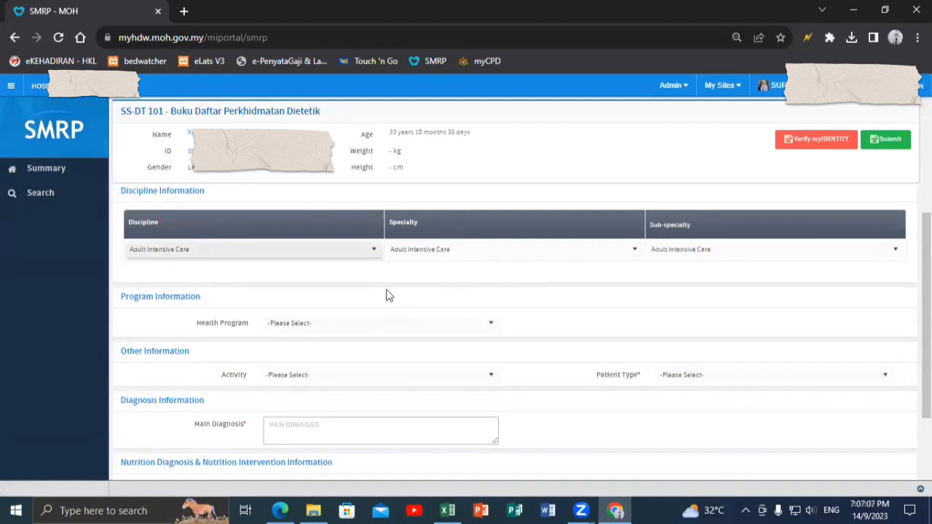
- Open and close Main Diagnosis, Patient Type, Problem, Nutrition Support and Diet Consultation without choosing
scroll(437, 288, "down", 2)
left_click(344, 294)
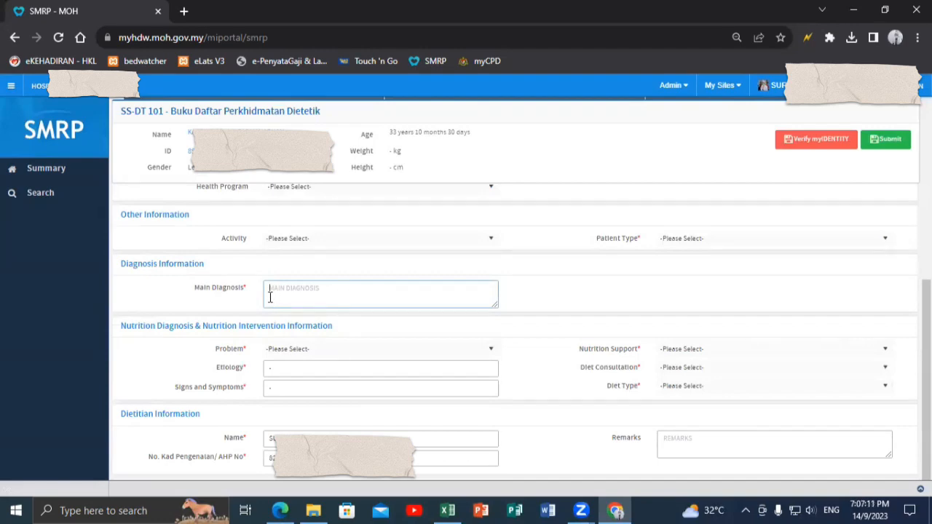
left_click(694, 248)
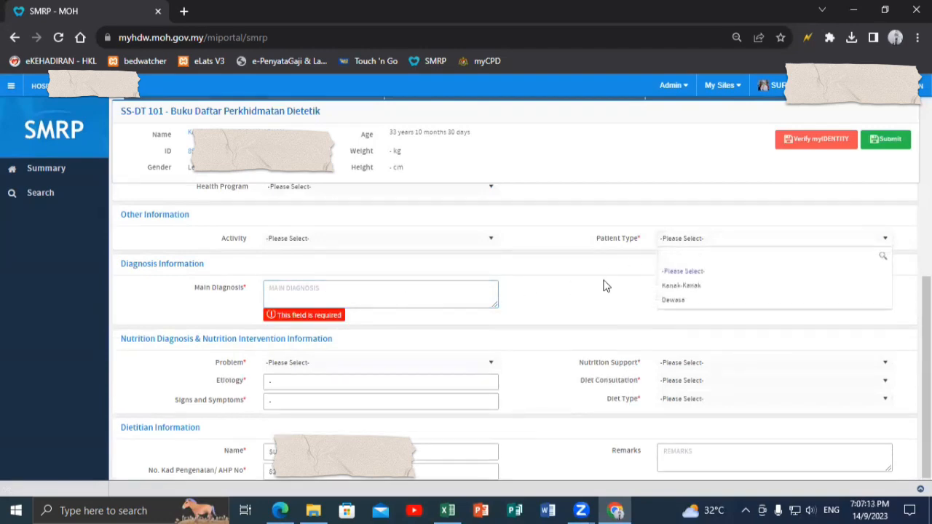
left_click(576, 298)
scroll(430, 350, "down", 1)
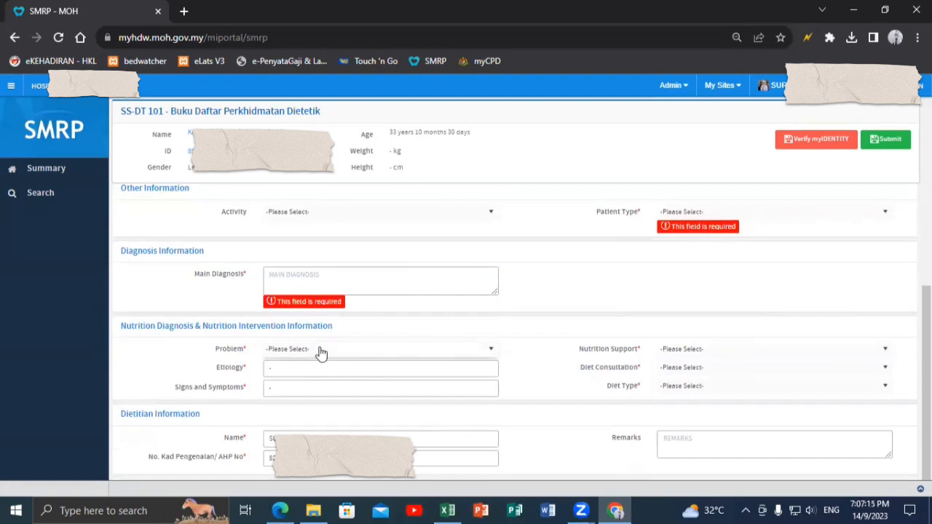
left_click(321, 352)
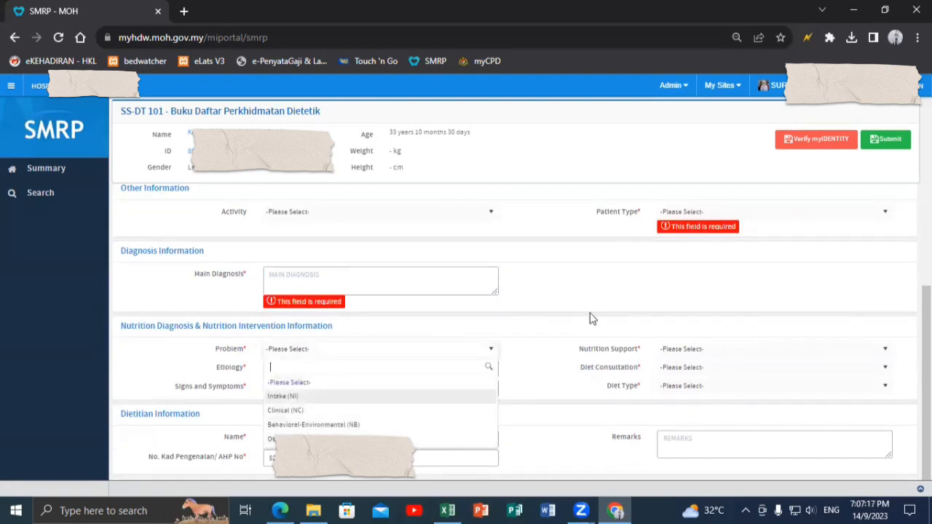
left_click(597, 278)
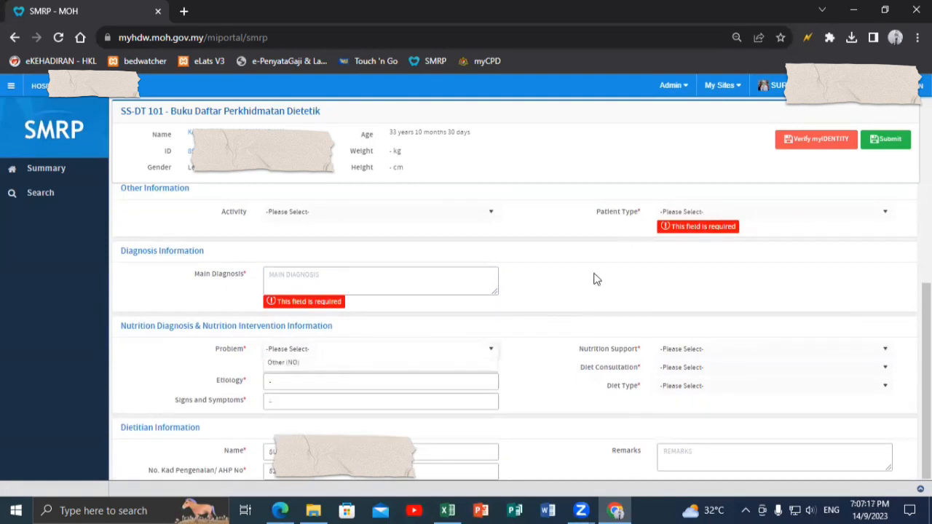
left_click(694, 356)
left_click(689, 387)
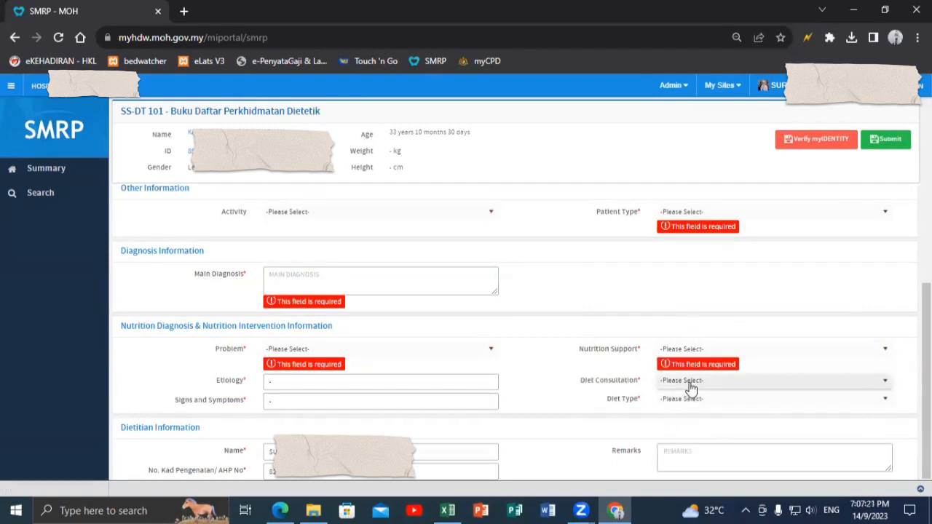
left_click(685, 386)
left_click(631, 422)
scroll(502, 410, "down", 1)
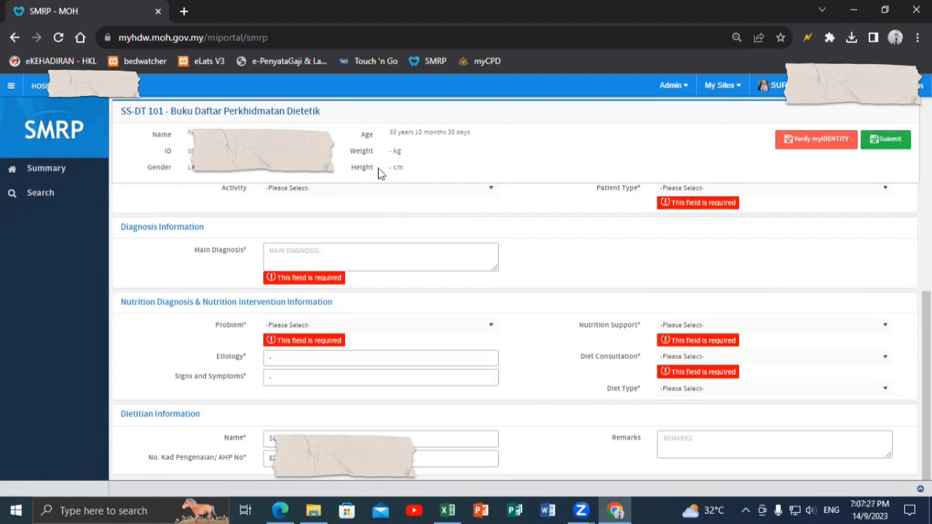
- Search for the patient again by pasting their identification number
left_click(61, 197)
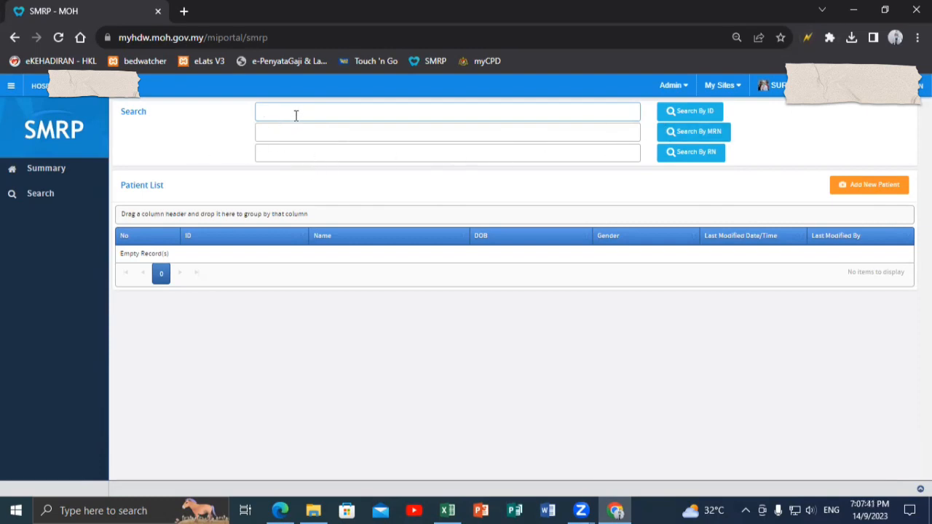
key("ctrl+v")
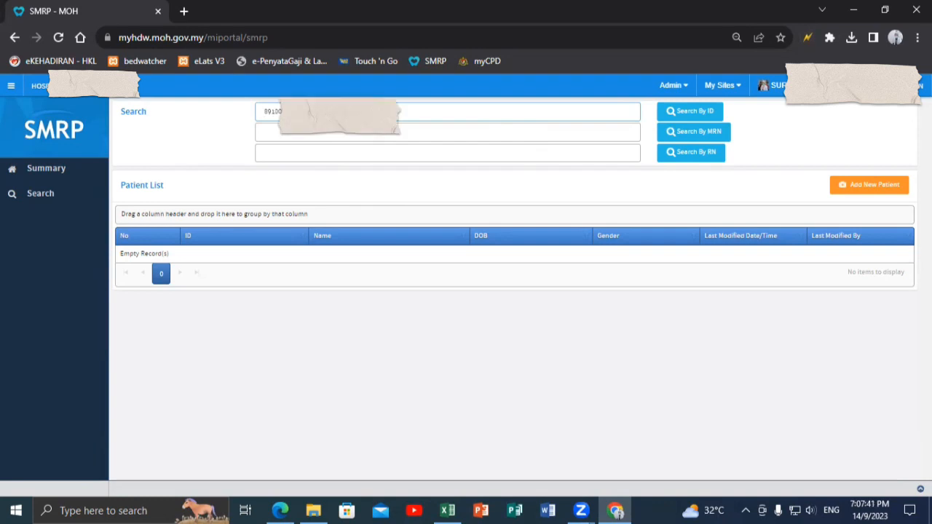
left_click(707, 118)
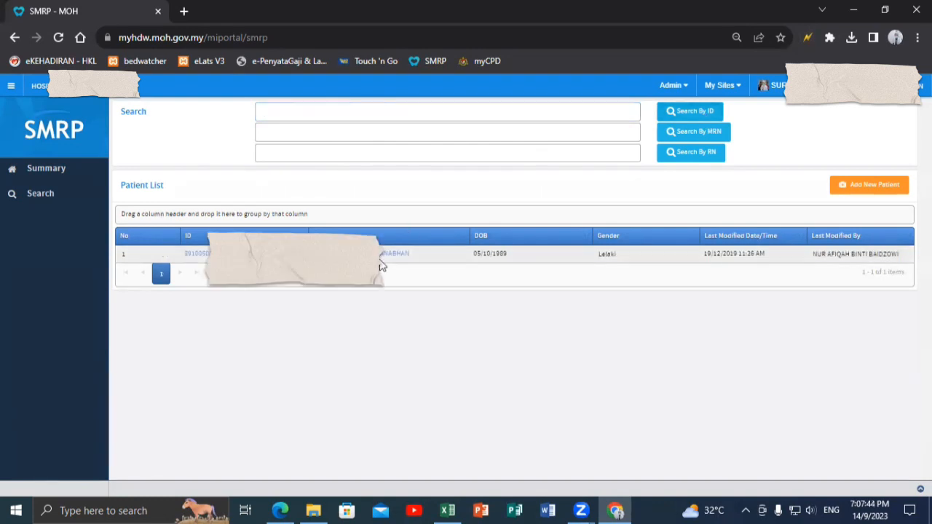
- Open the patient's summary and create a new service form on the 04/09/2023 visit
left_click(381, 255)
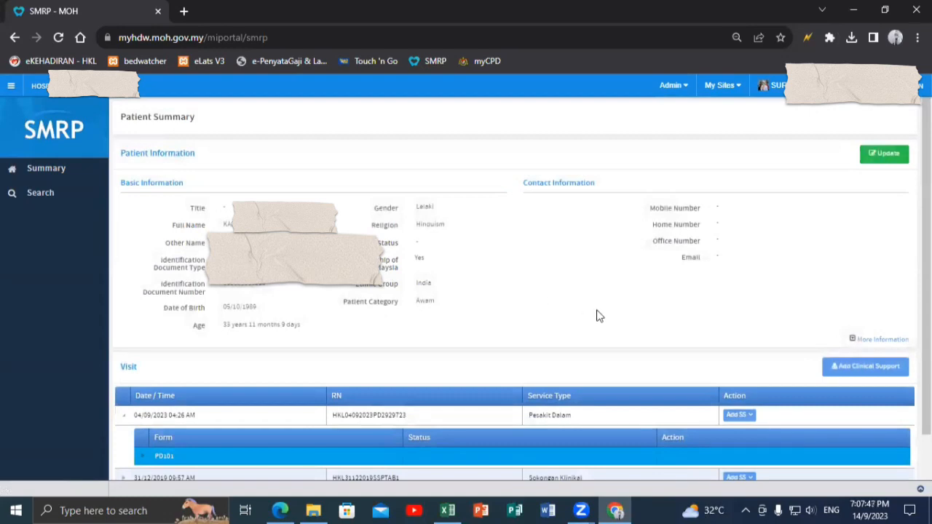
scroll(597, 316, "down", 2)
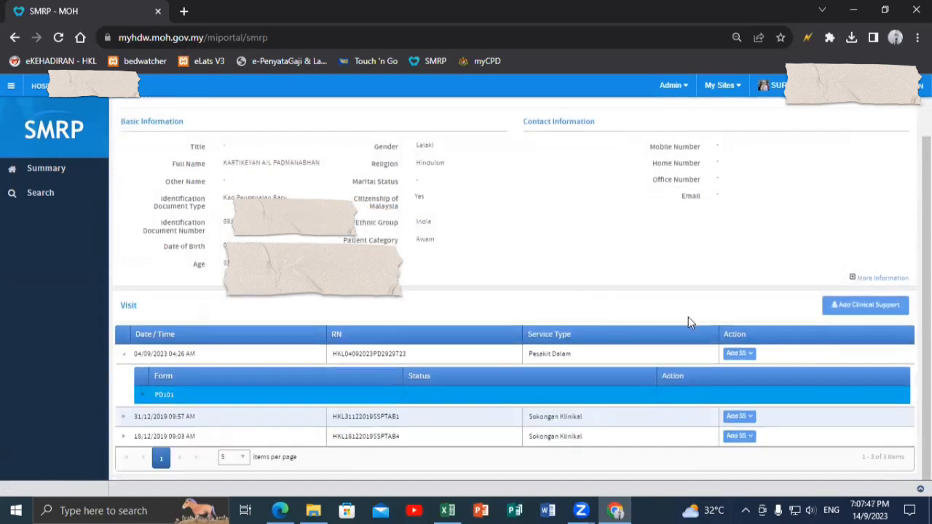
left_click(737, 355)
left_click(711, 376)
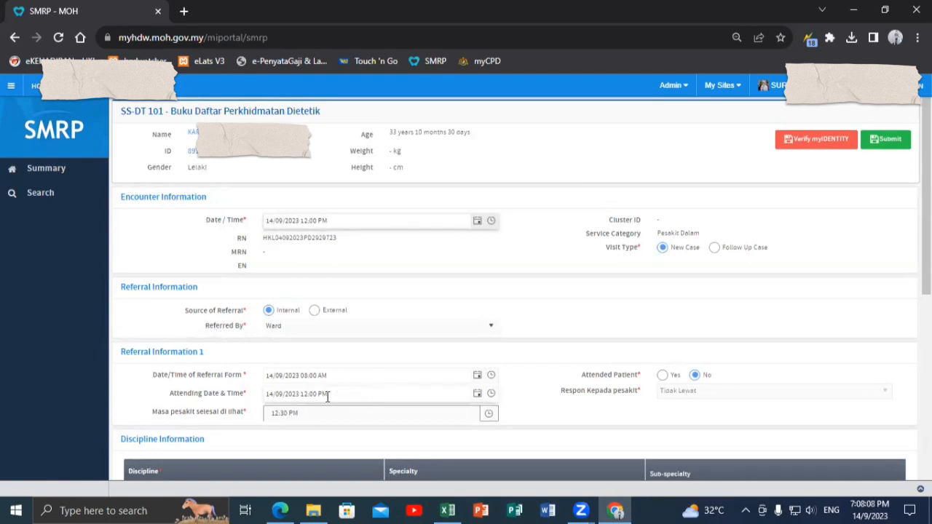
- Set Attended Patient to Yes and Discipline to Adult Intensive Care, then switch to Excel
left_click(664, 378)
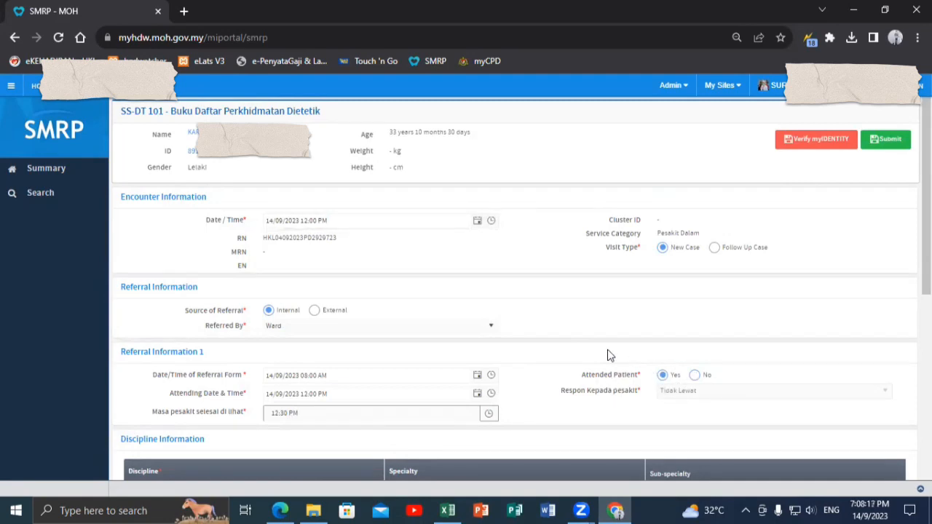
scroll(611, 356, "down", 2)
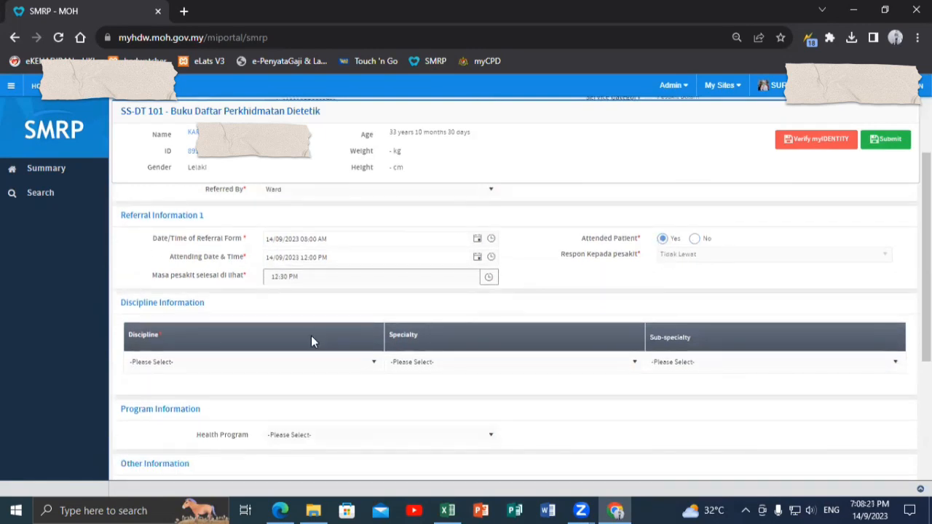
left_click(190, 364)
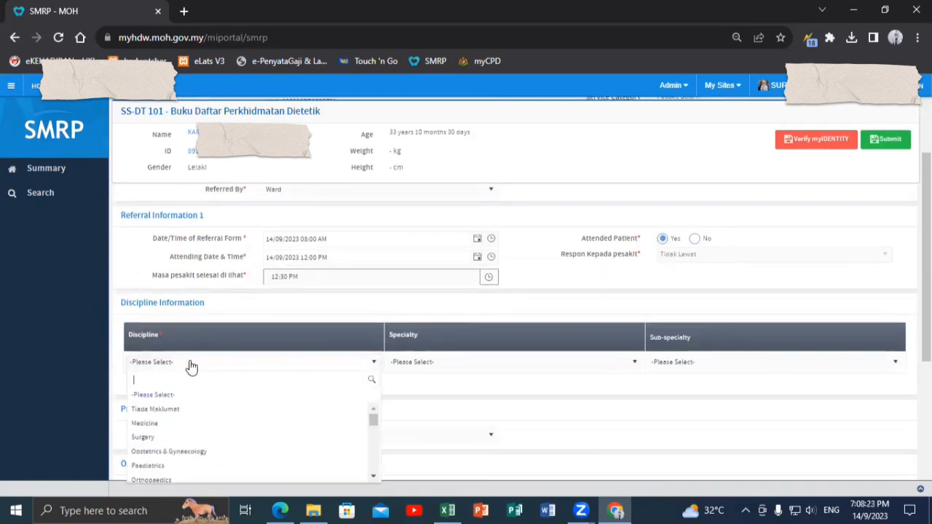
type("adult")
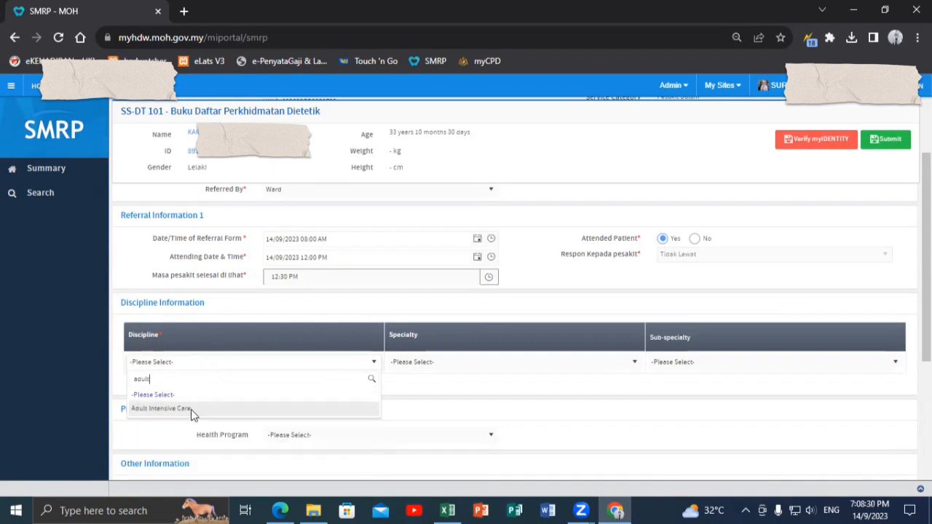
left_click(191, 411)
scroll(381, 406, "down", 2)
left_click(373, 409)
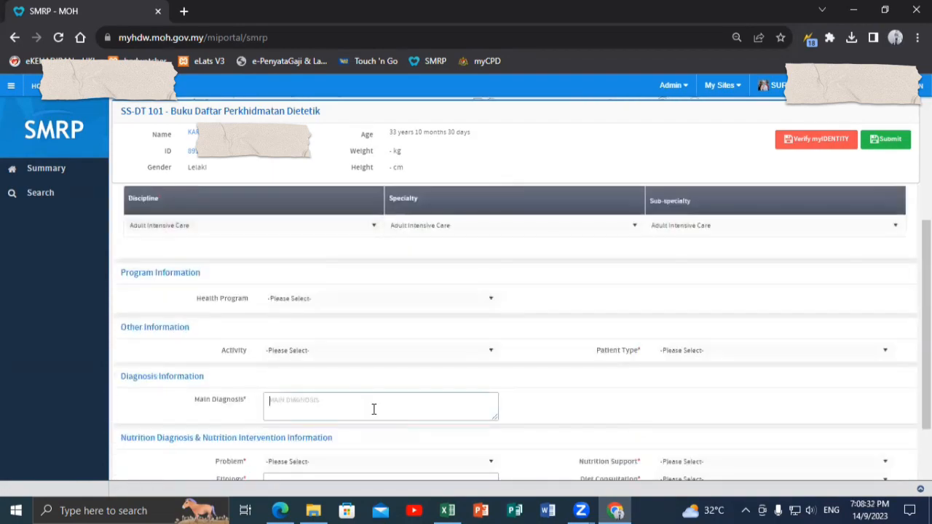
left_click(448, 511)
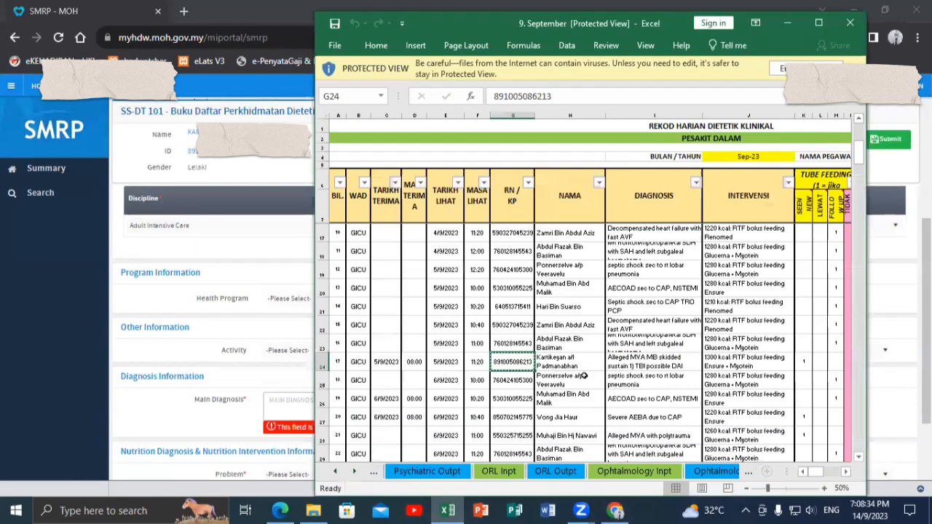
- Copy the diagnosis 'ALLEGED MVA MB SKIDDED SUSTAIN 1) TBI POSSIBLE DAI' from Excel cell I24 into Main Diagnosis
left_click(619, 361)
key("ctrl+c")
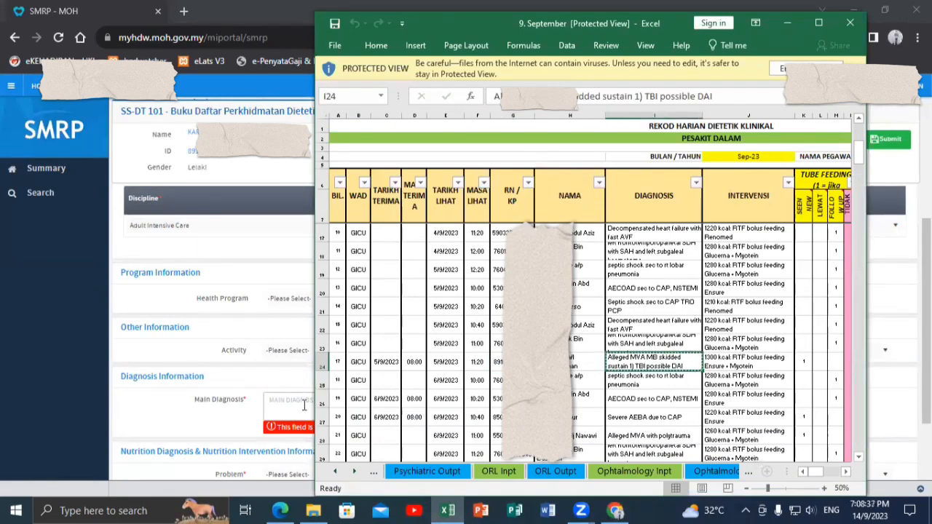
left_click(304, 401)
key("ctrl+v")
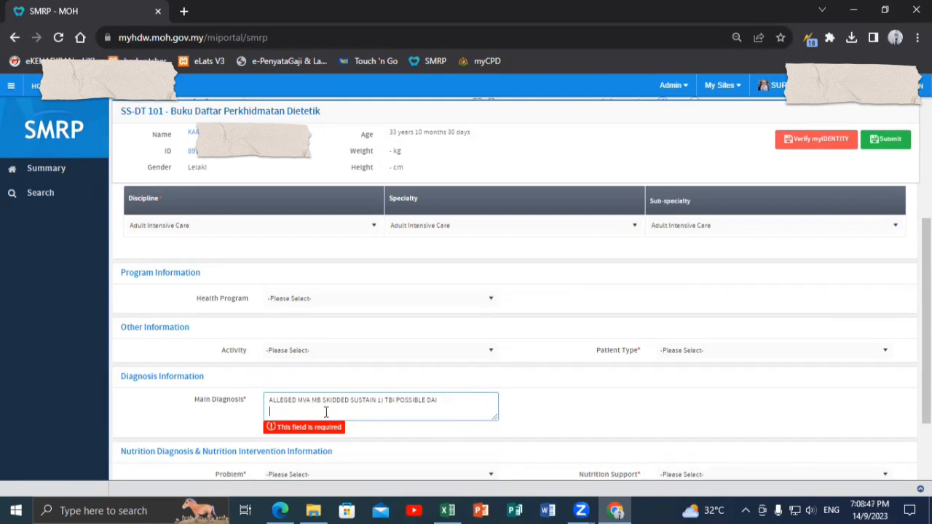
- Set the nutrition problem to Other (NO) > Other > No nutrition diagnosis
scroll(352, 411, "down", 2)
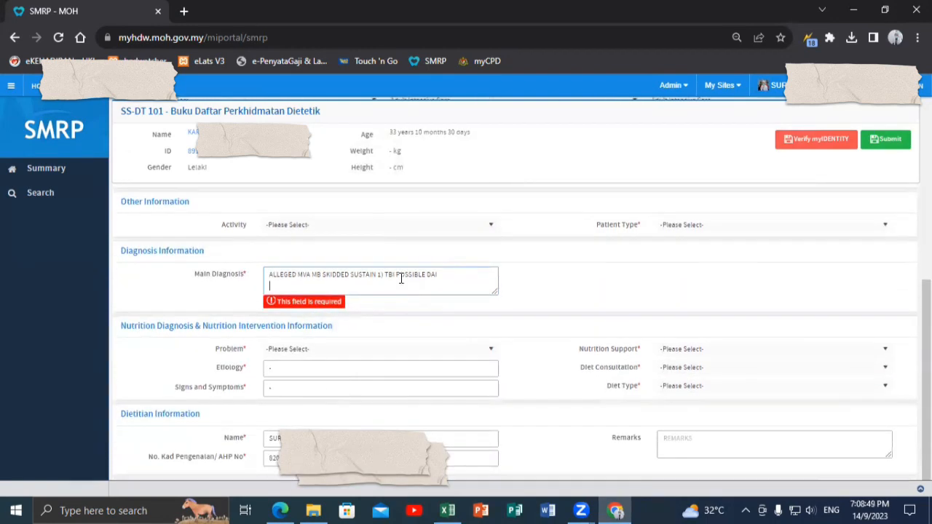
left_click(318, 353)
left_click(320, 439)
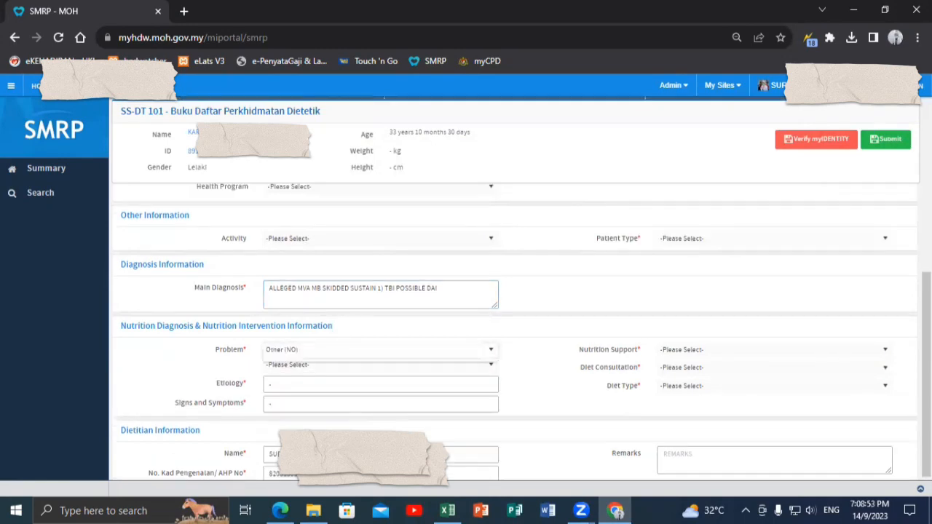
left_click(311, 369)
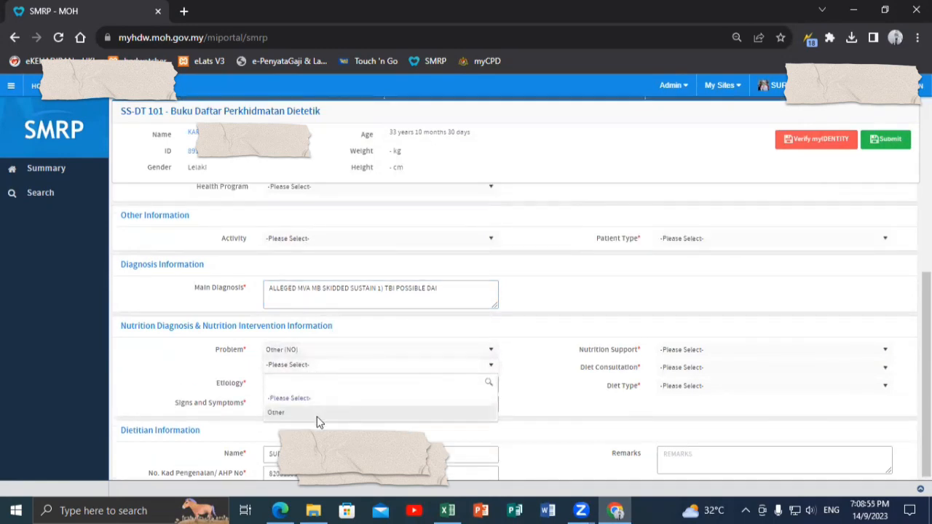
left_click(317, 414)
left_click(322, 382)
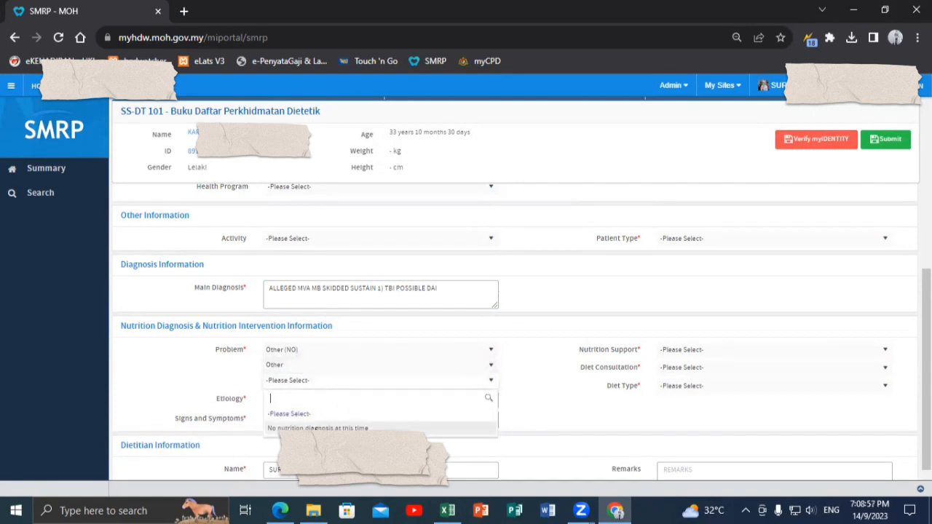
left_click(315, 429)
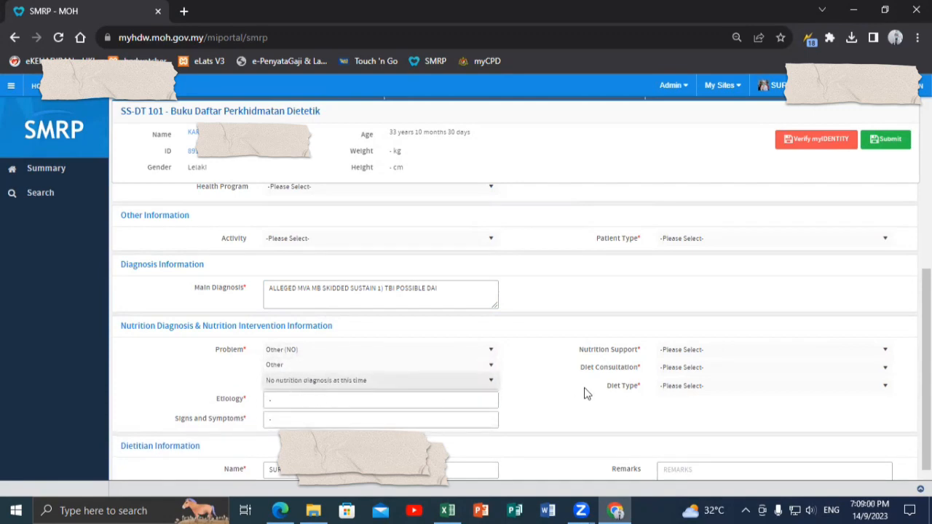
- Set nutrition support to Tiub Enteral > Nasogastric (NG) and diet consultation to Individu
left_click(726, 351)
left_click(700, 428)
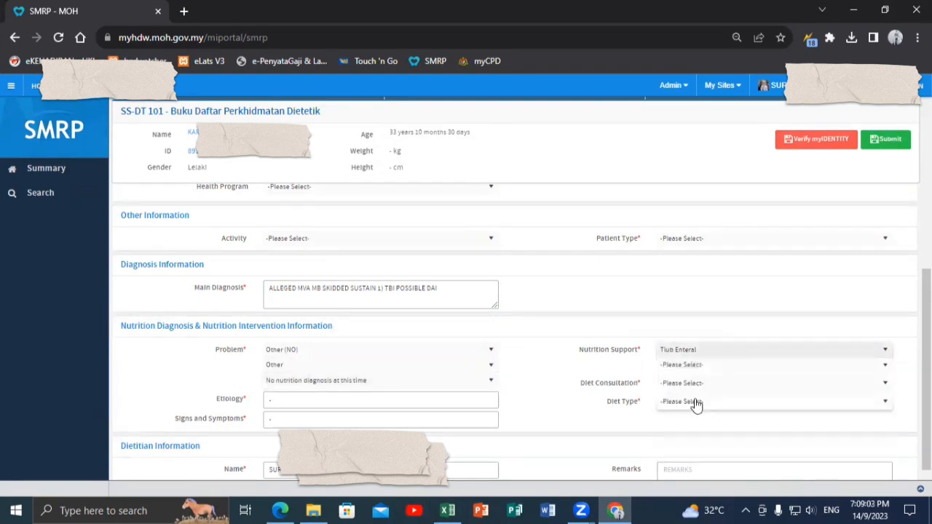
left_click(697, 366)
left_click(693, 417)
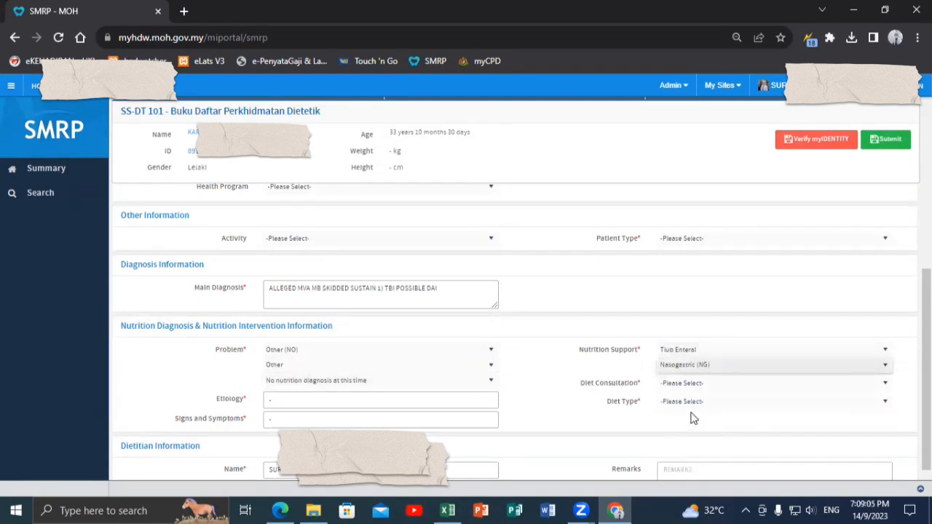
left_click(692, 384)
left_click(694, 430)
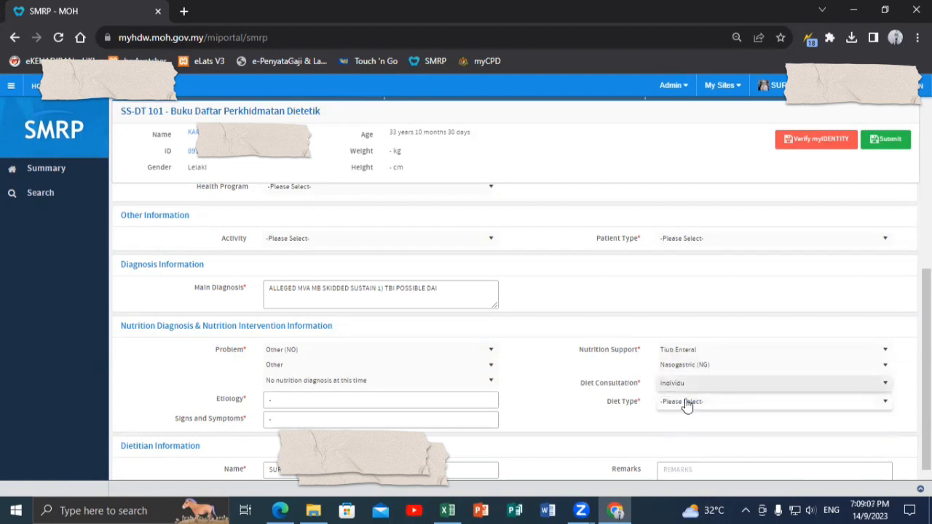
- Set diet type to Diet Modifikasi Konsistensi > Regim formula enteral and patient type to Dewasa
left_click(686, 405)
left_click(694, 365)
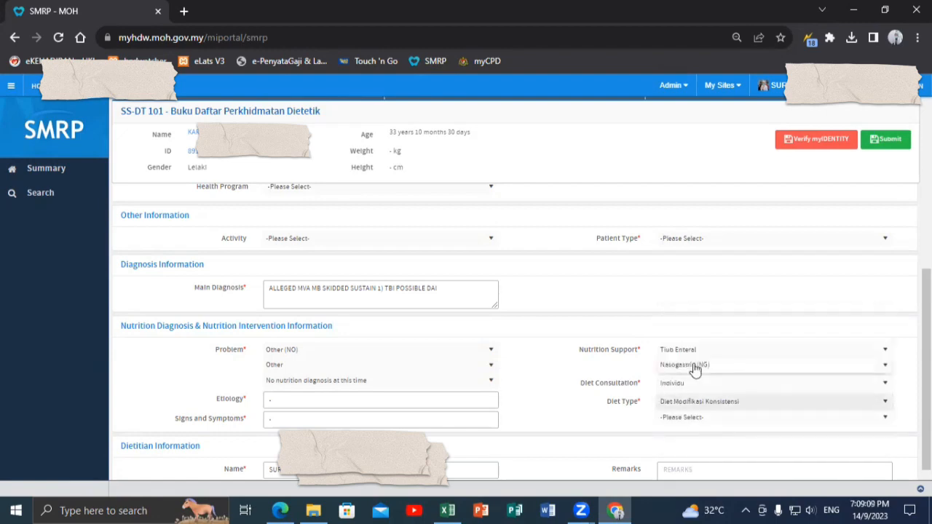
left_click(706, 419)
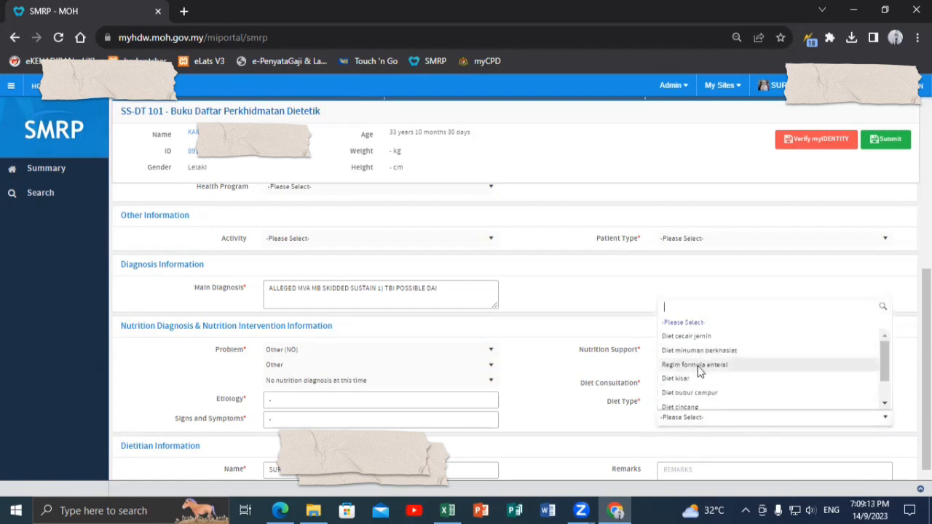
left_click(698, 366)
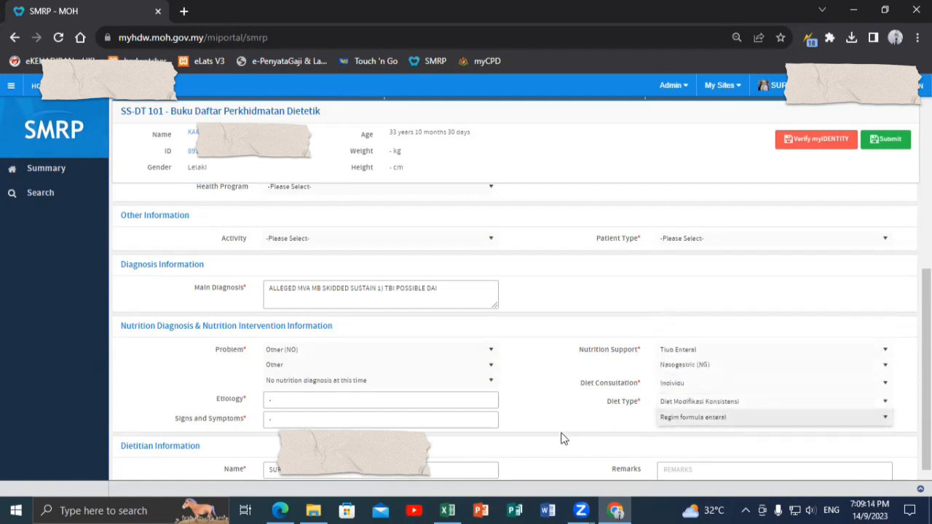
scroll(533, 423, "down", 1)
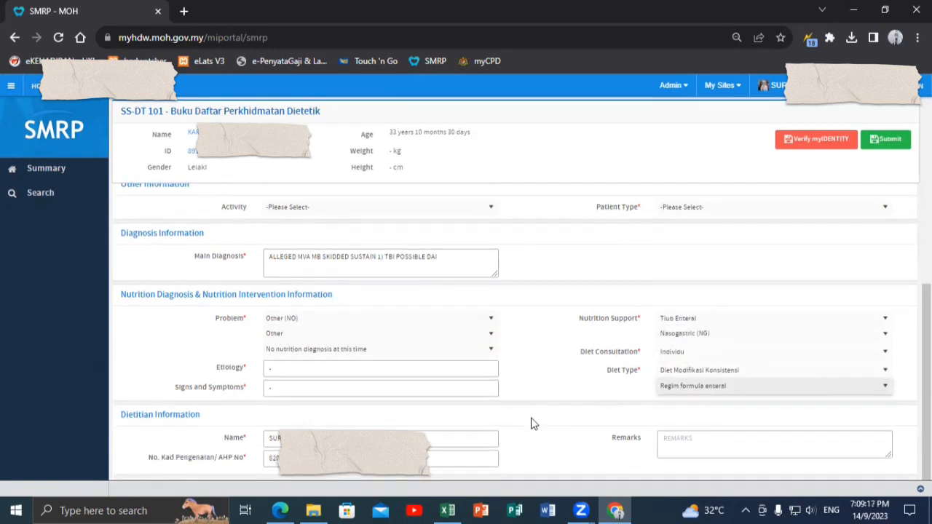
scroll(546, 398, "up", 2)
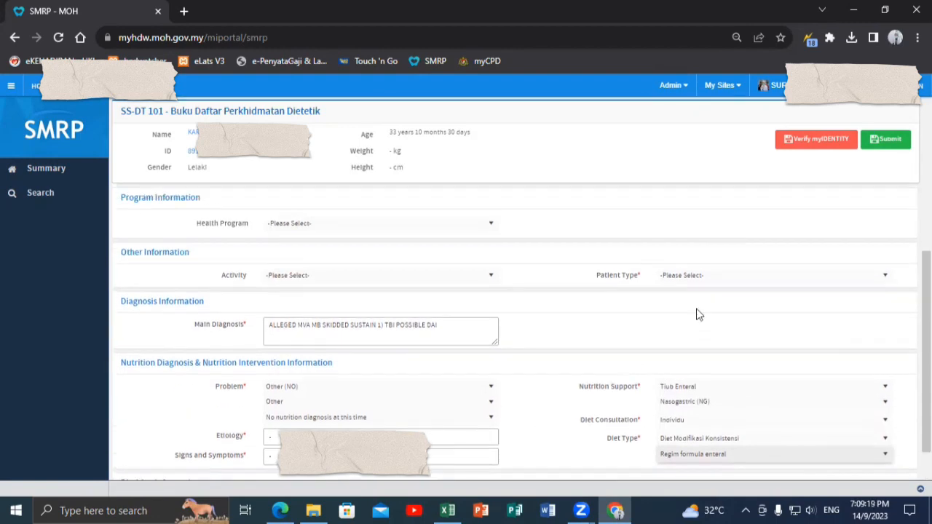
left_click(678, 277)
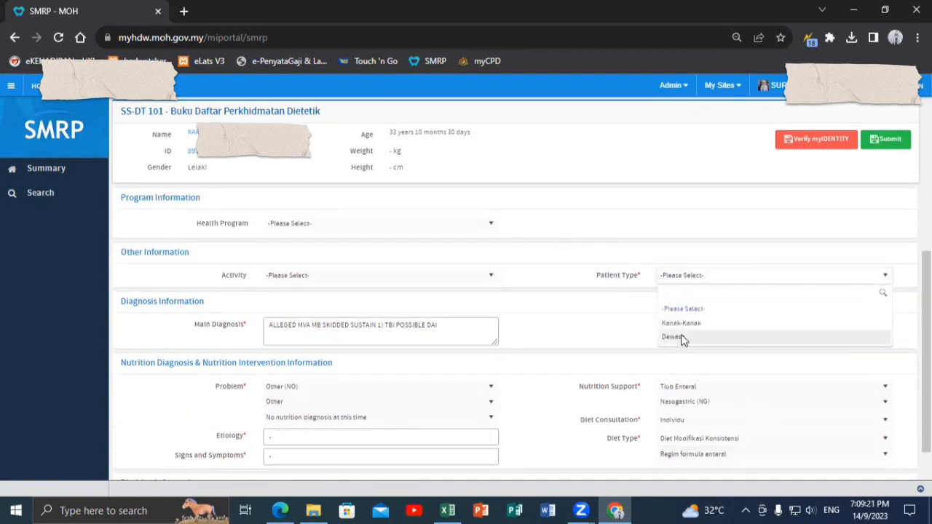
left_click(686, 338)
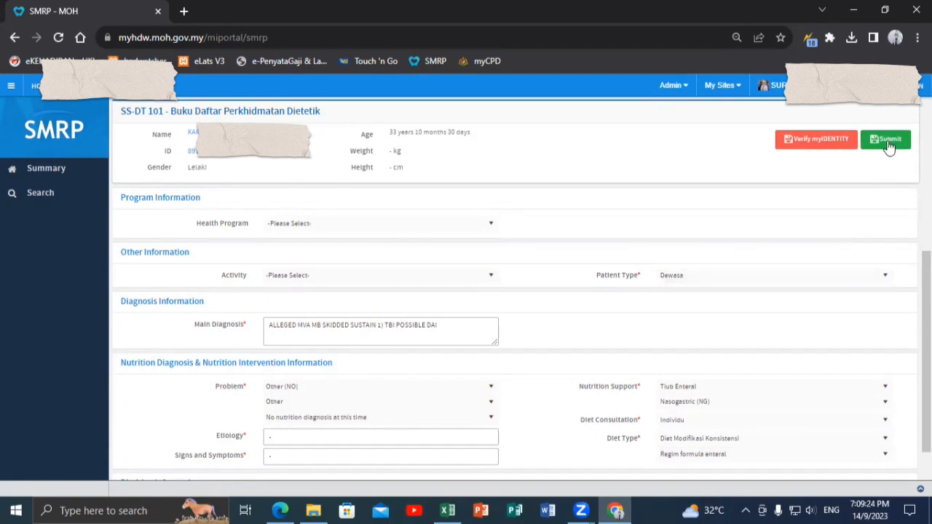
- Submit the SS-DT 101 dietetic form and confirm with Yes
left_click(888, 143)
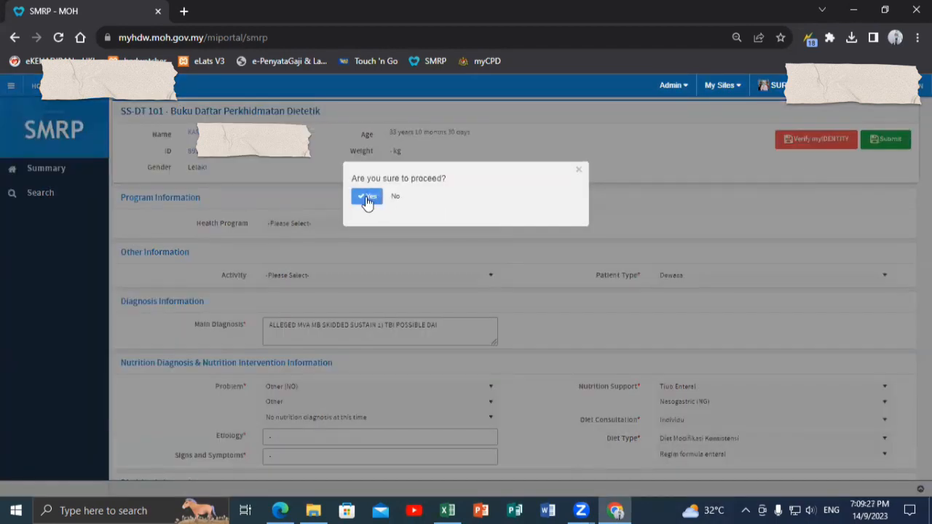
left_click(367, 200)
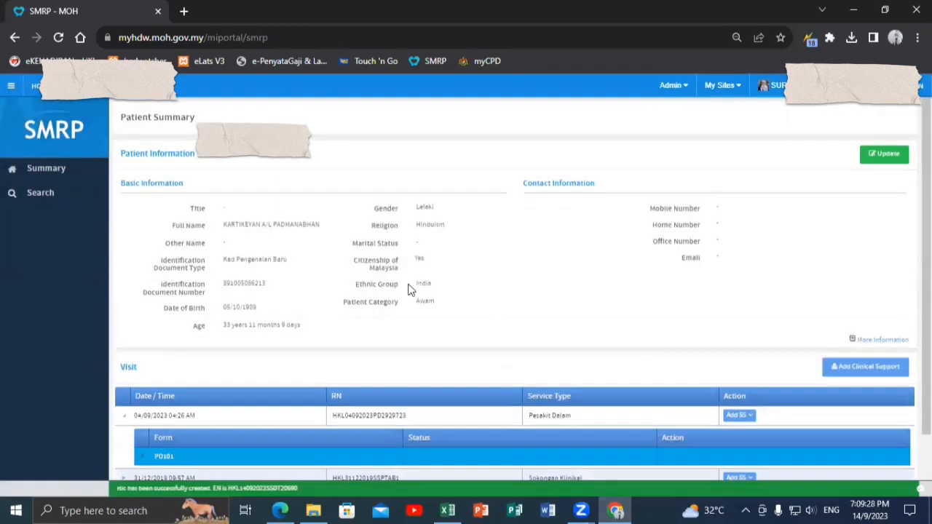